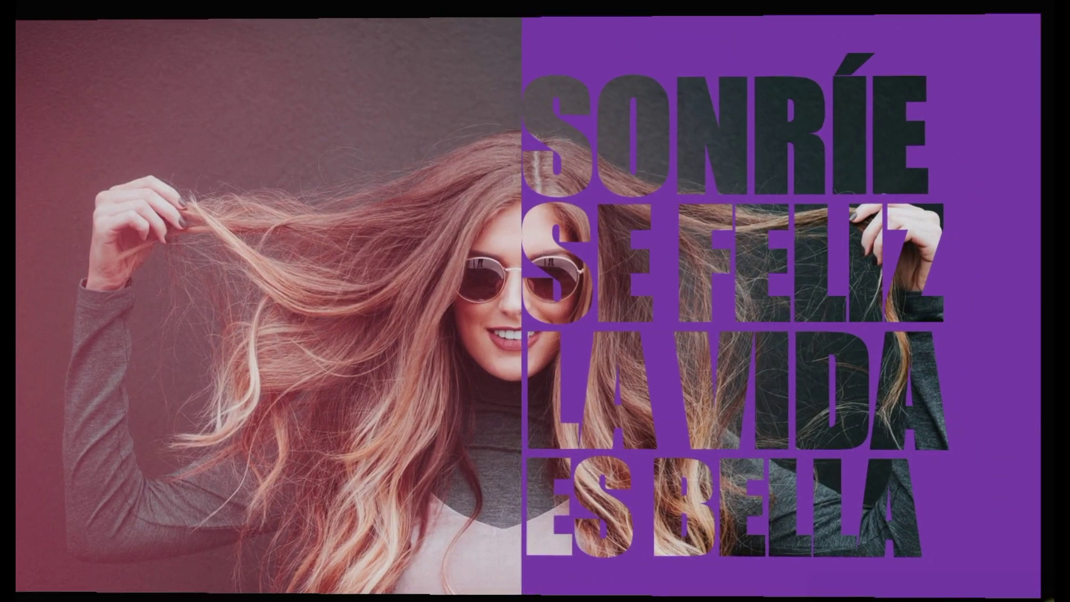
# - Run the finished SONRÍE SE FELIZ LA VIDA ES BELLA poster slides as a slideshow preview
pyautogui.press('F5')
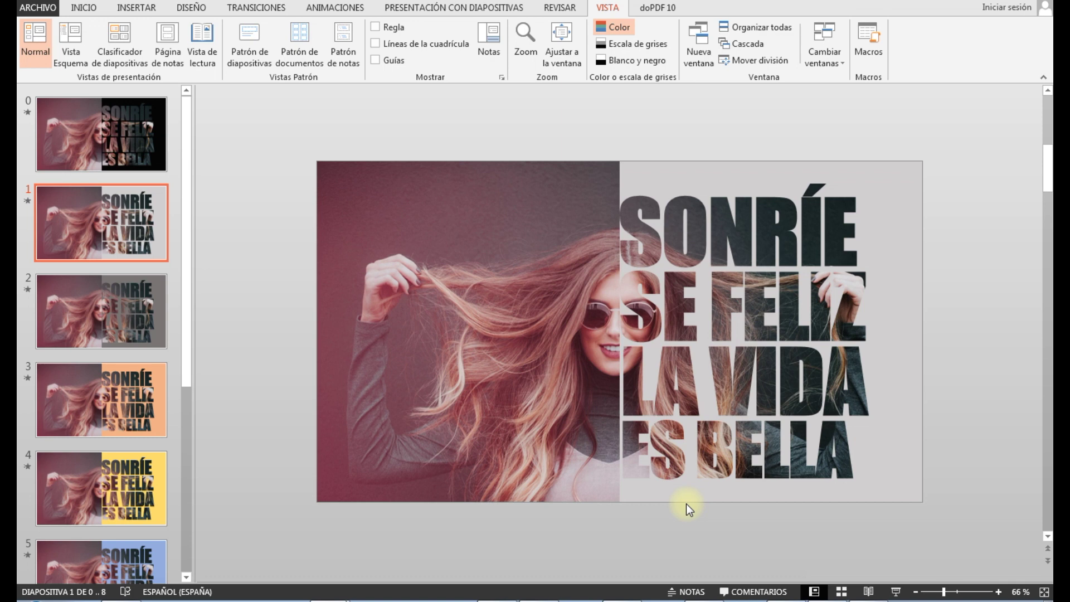
# - Create a blank presentation and delete its title and subtitle placeholders
pyautogui.click(37, 7)
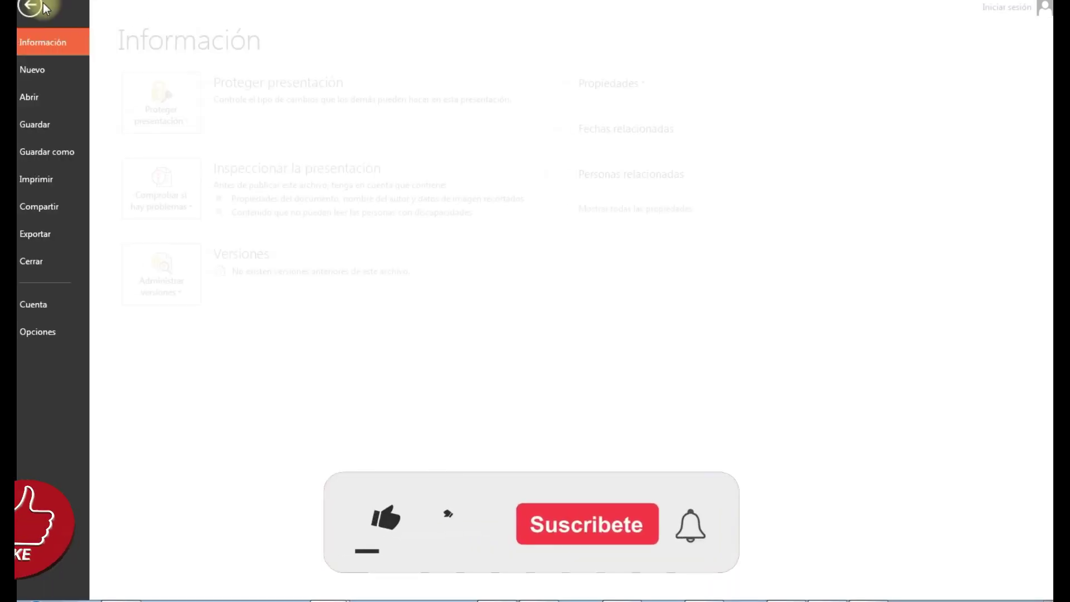
pyautogui.click(69, 71)
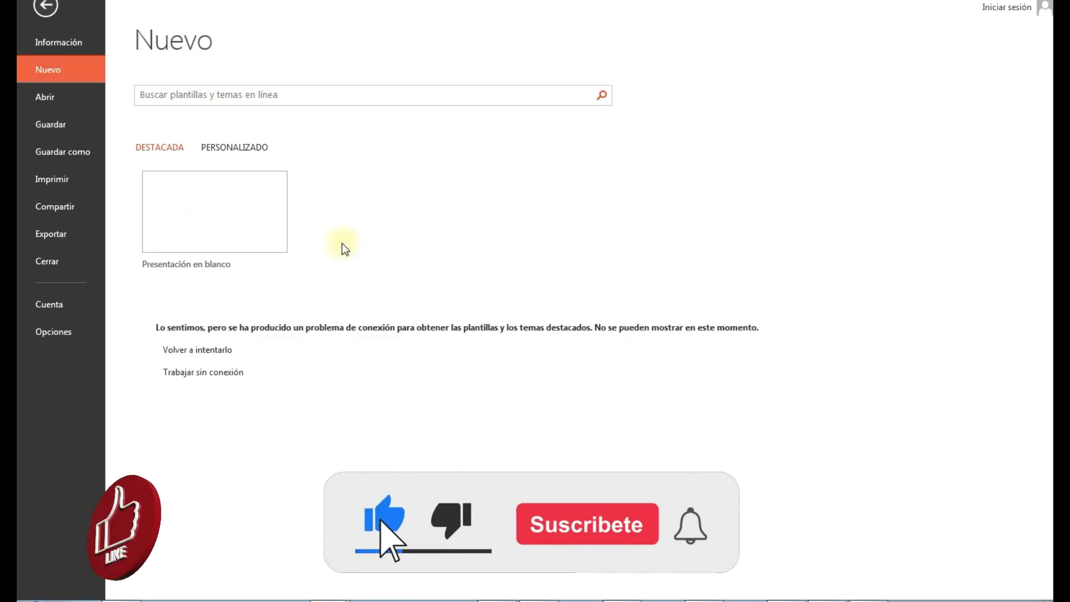
pyautogui.click(231, 219)
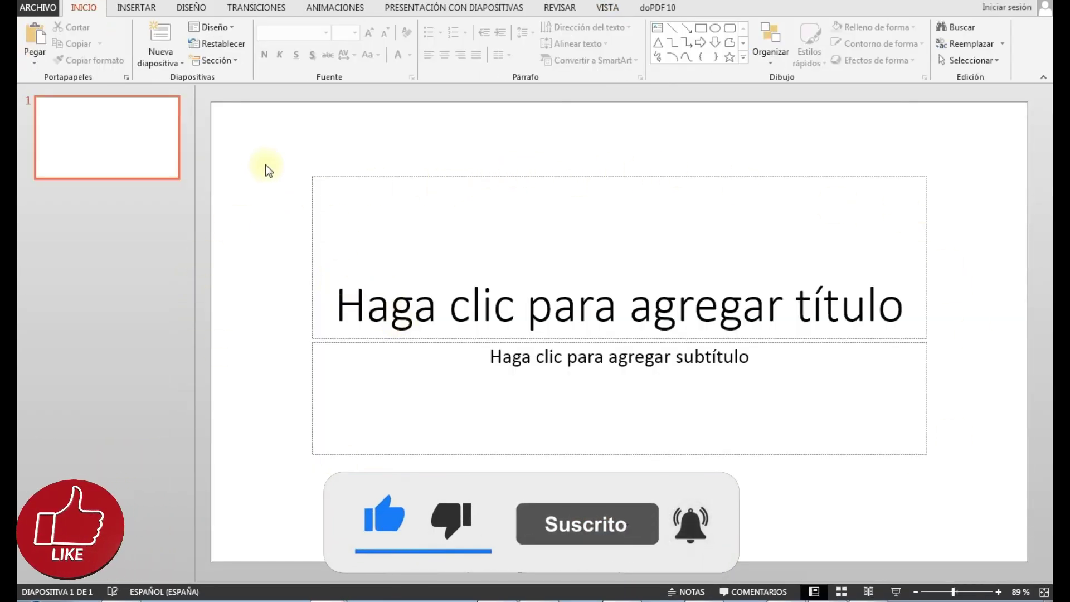
pyautogui.moveTo(338, 411); pyautogui.dragTo(991, 514)
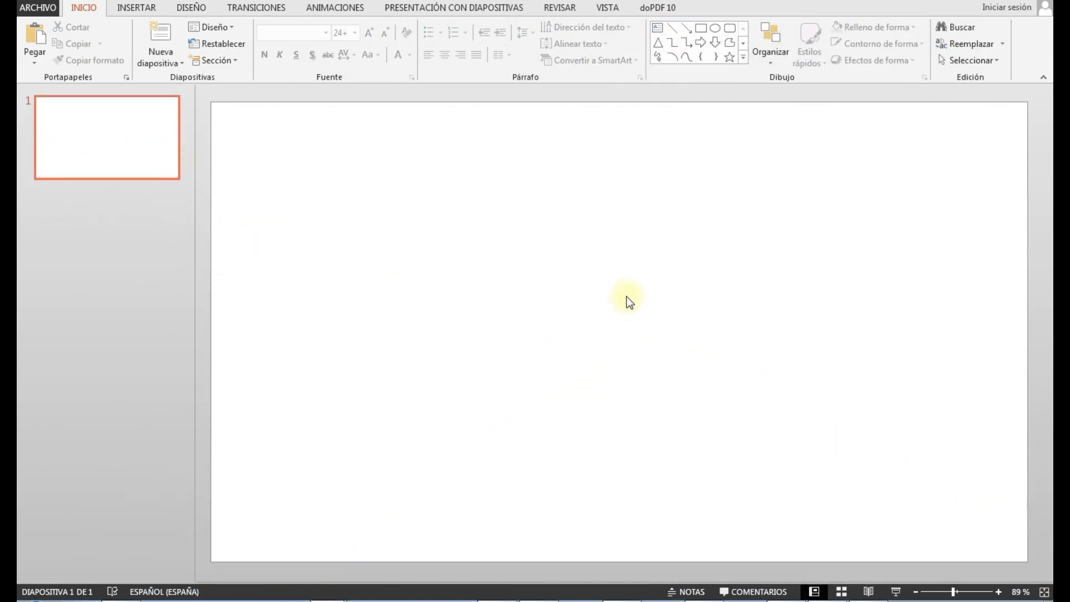
pyautogui.scroll(-1, 627, 296)
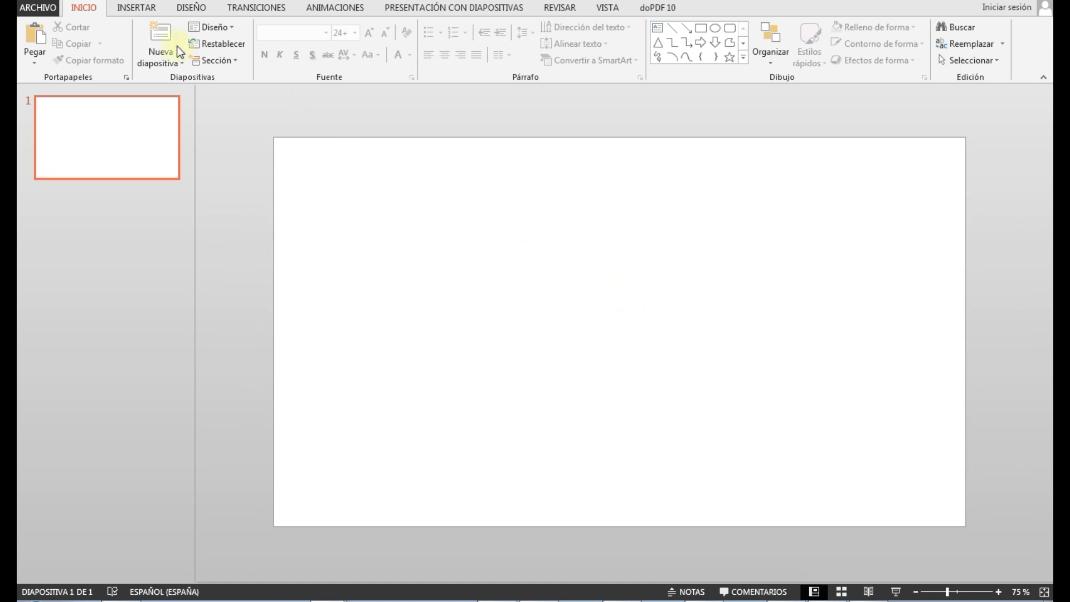
# - Insert the photo woman-2593366_1920 onto the empty slide
pyautogui.click(137, 8)
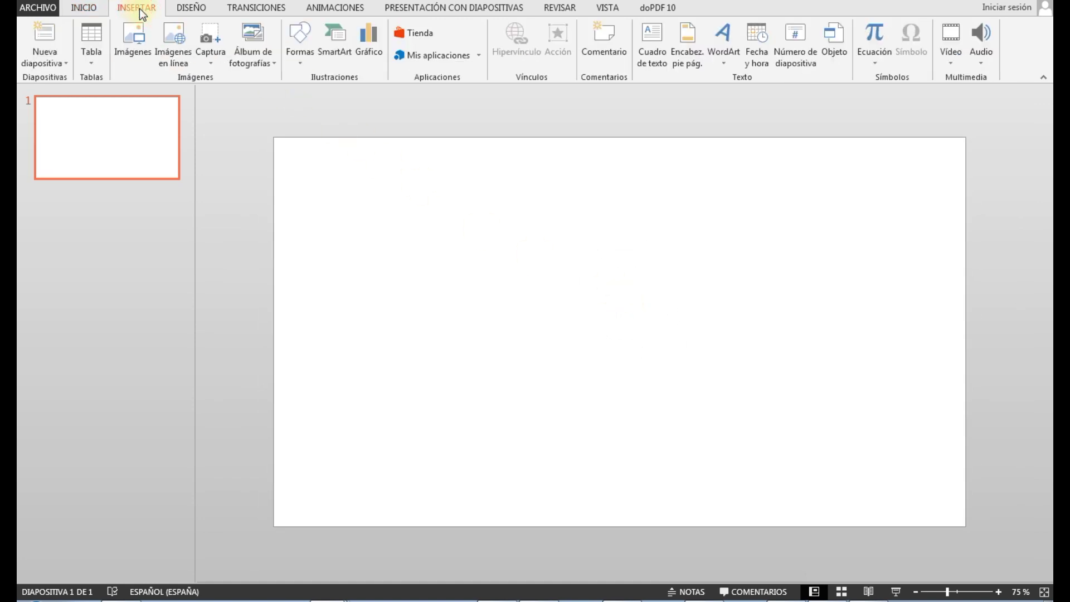
pyautogui.click(145, 42)
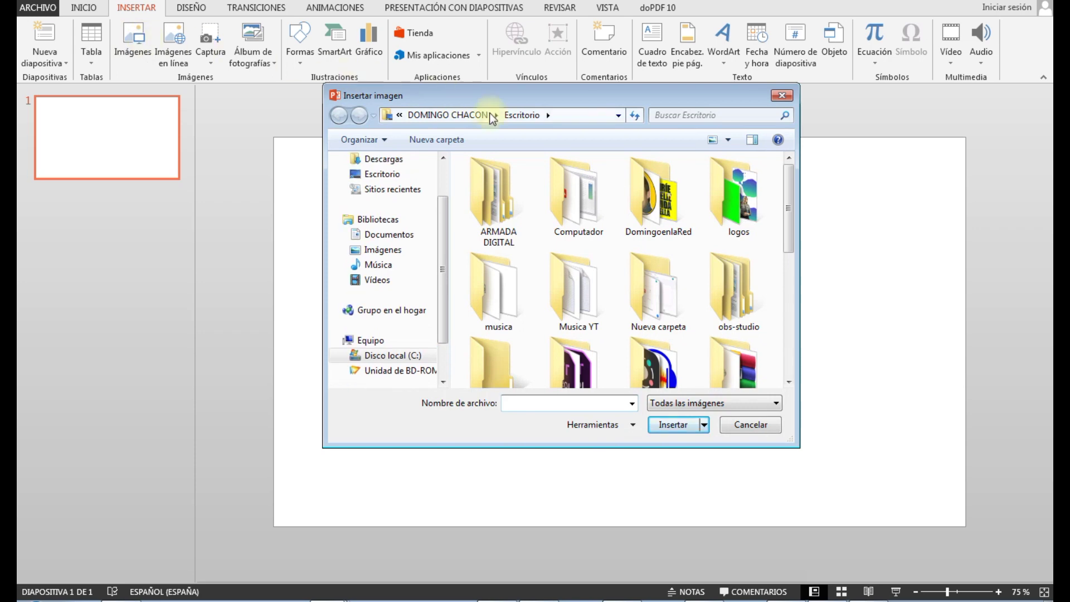
pyautogui.moveTo(787, 182); pyautogui.dragTo(796, 303)
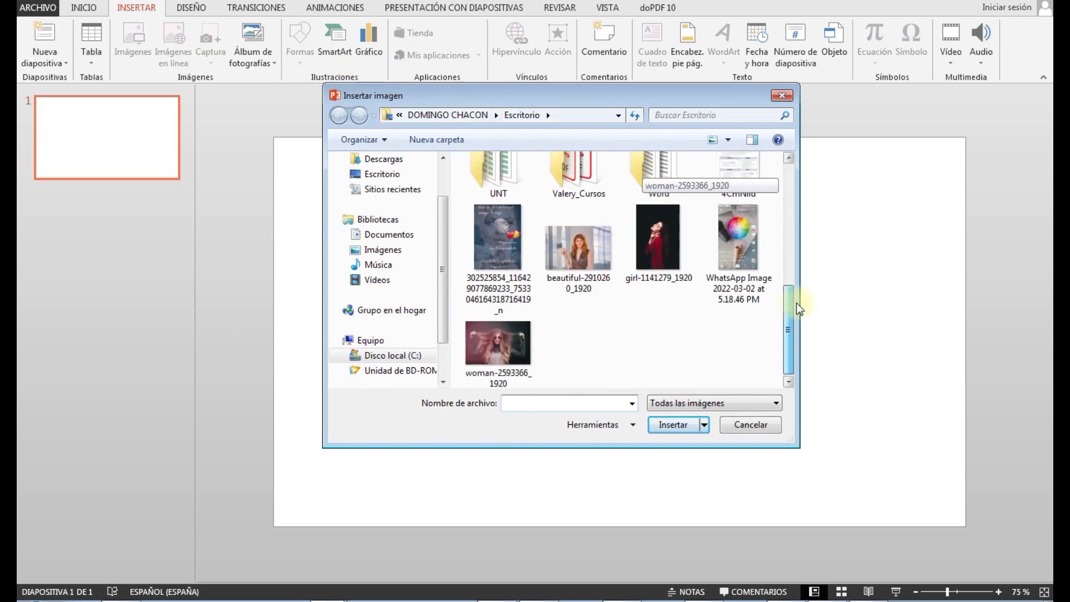
pyautogui.click(501, 346)
pyautogui.click(685, 427)
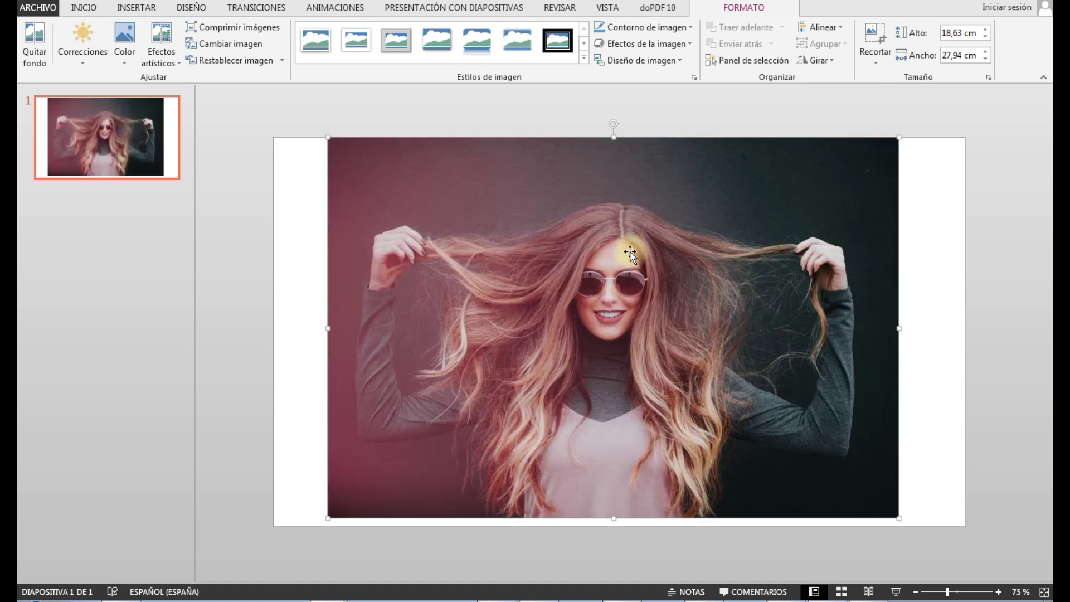
pyautogui.keyDown('ctrl'); pyautogui.scroll(-1, 660, 246); pyautogui.keyUp('ctrl')
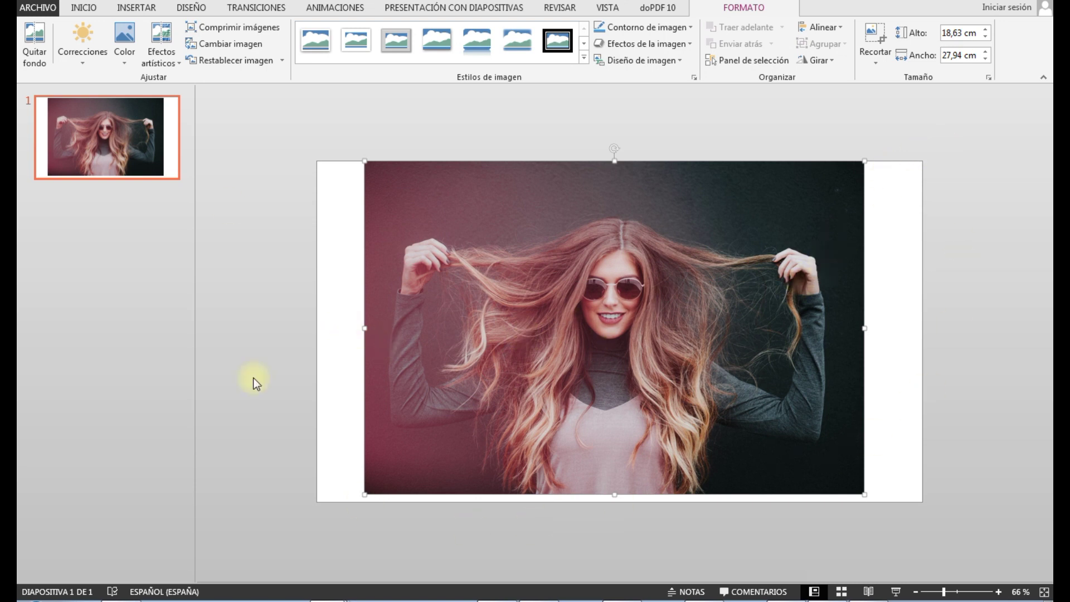
# - Move the photo to the slide's left edge and enlarge it to 33,89 cm wide
pyautogui.moveTo(366, 327); pyautogui.dragTo(316, 327)
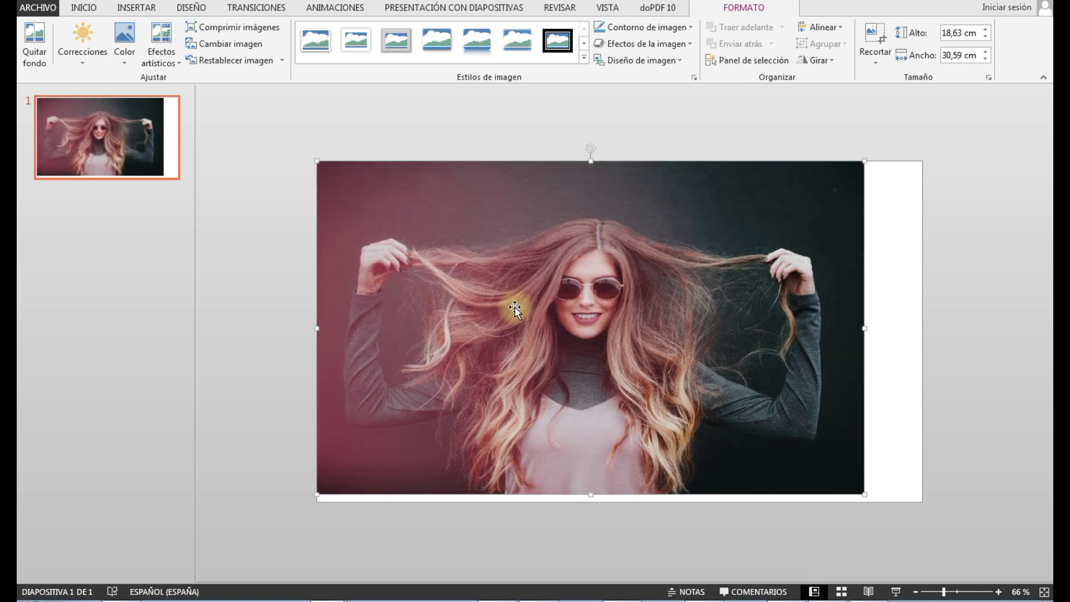
pyautogui.hotkey('ctrl', 'z')
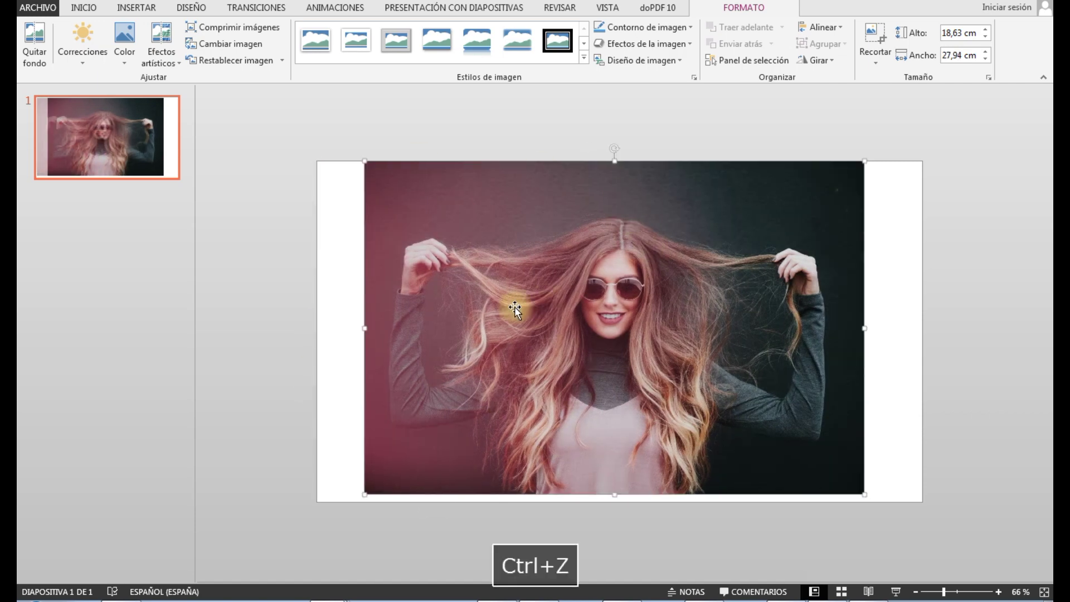
pyautogui.moveTo(677, 226); pyautogui.dragTo(637, 222)
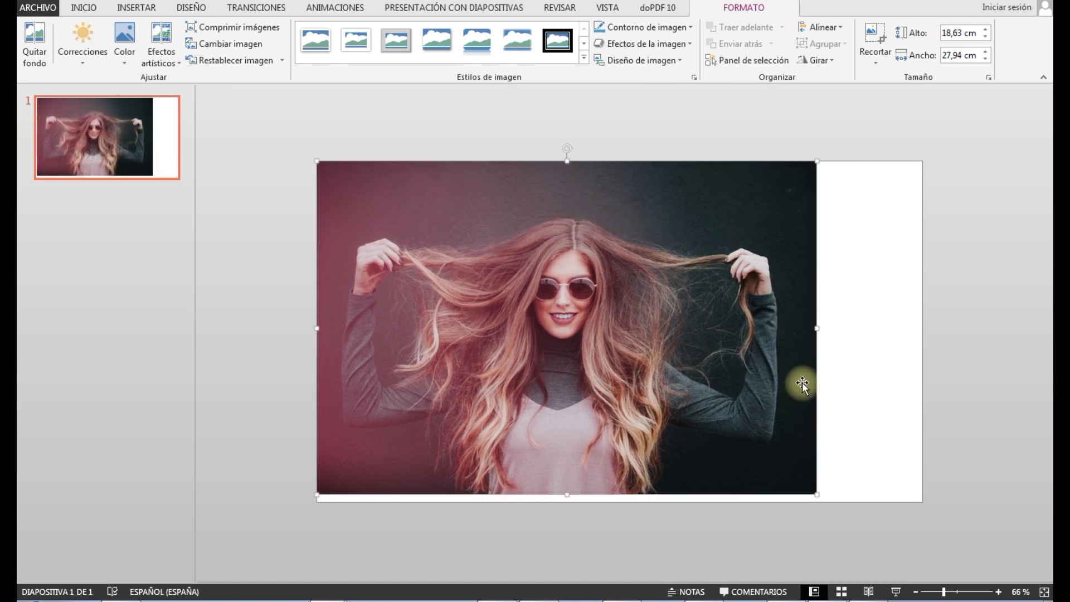
pyautogui.scroll(-2, 804, 351)
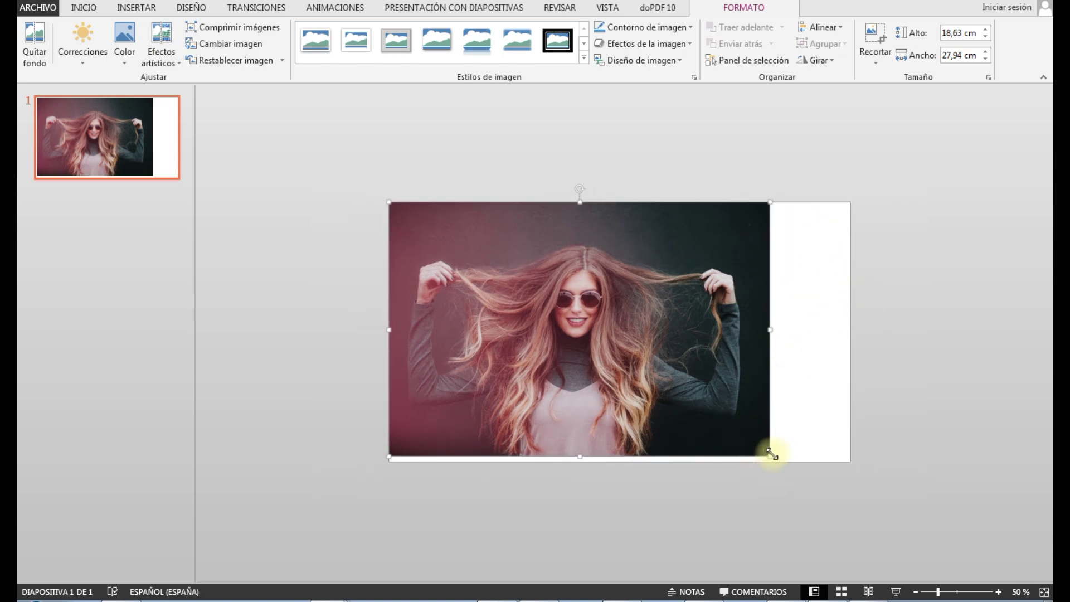
pyautogui.moveTo(769, 455); pyautogui.dragTo(828, 510)
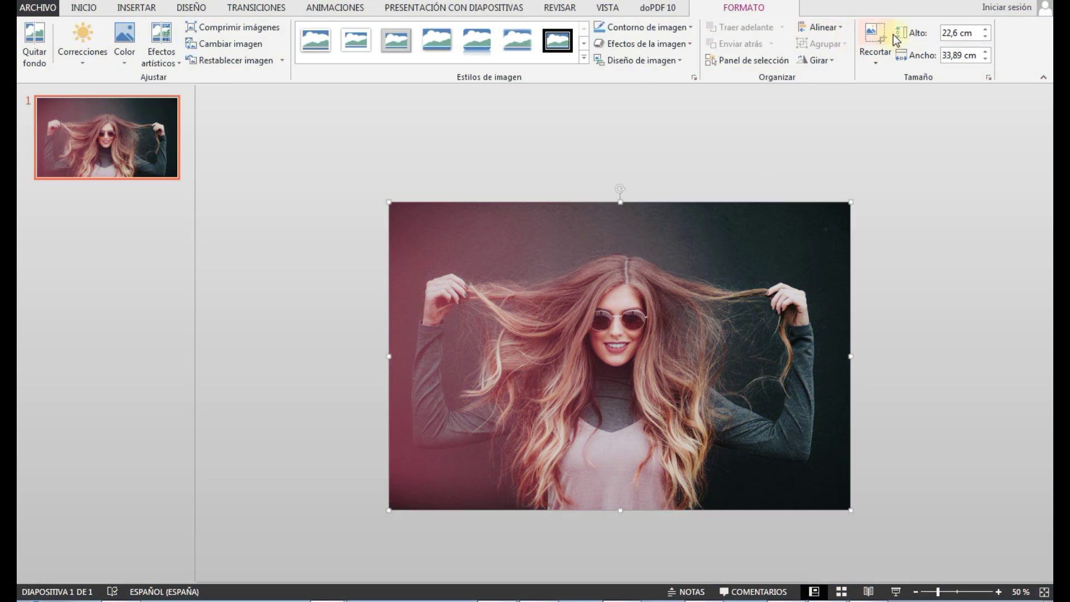
pyautogui.click(876, 34)
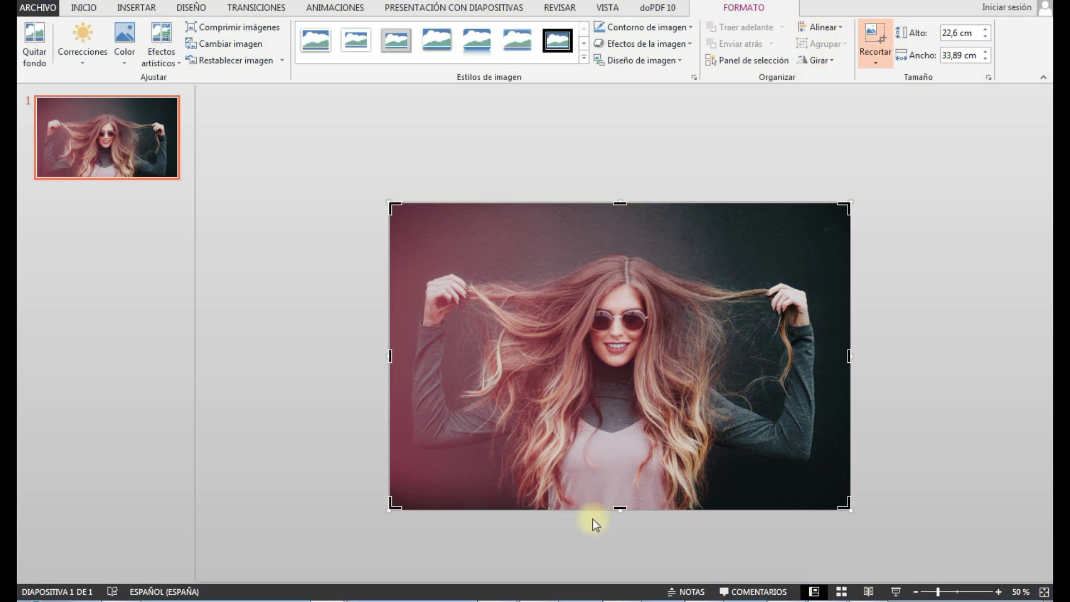
# - Crop the photo's overflowing bottom so it fits the slide at 33,89 × 19,05 cm
pyautogui.moveTo(621, 509); pyautogui.dragTo(633, 370)
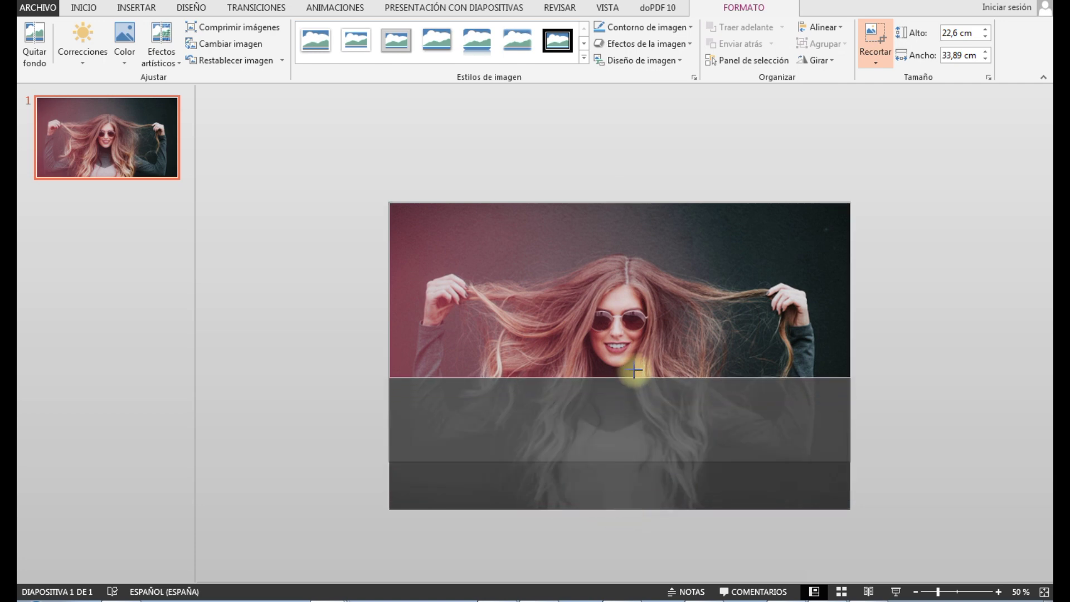
pyautogui.moveTo(634, 370); pyautogui.dragTo(636, 396)
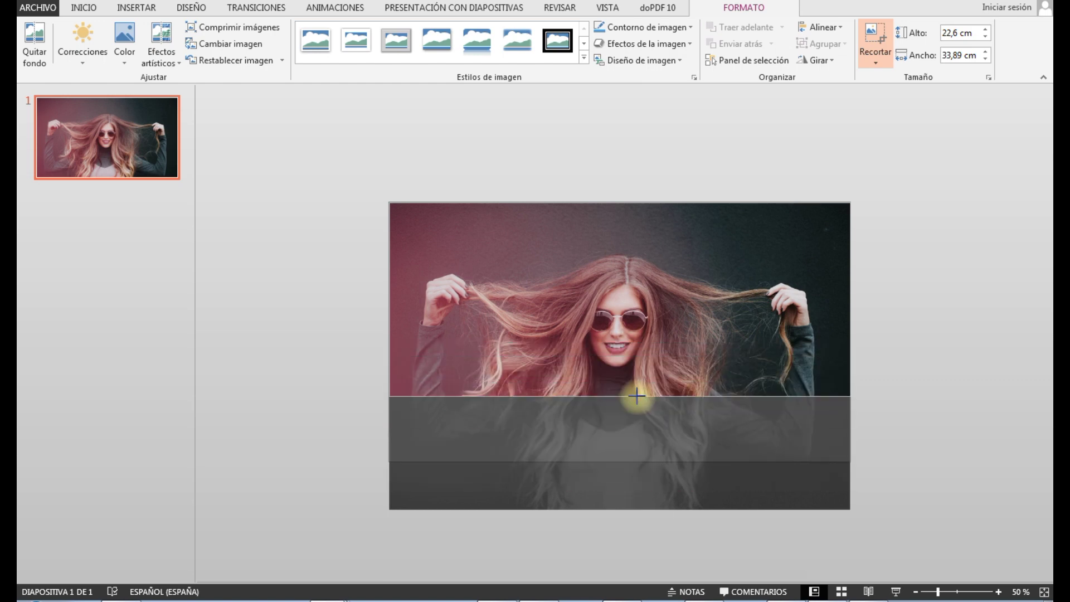
pyautogui.moveTo(636, 396); pyautogui.dragTo(637, 460)
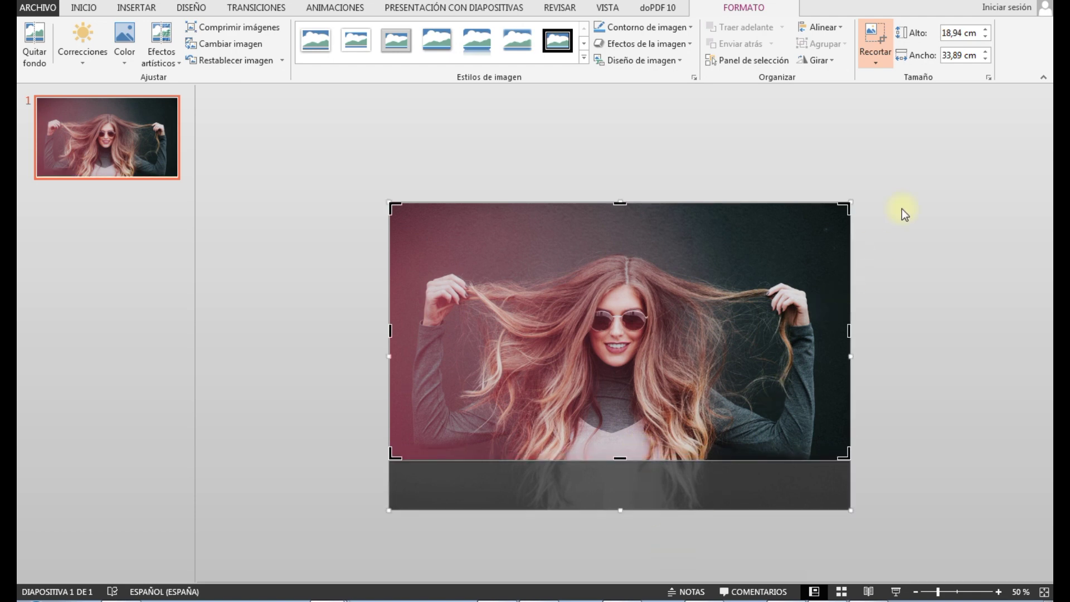
pyautogui.click(898, 242)
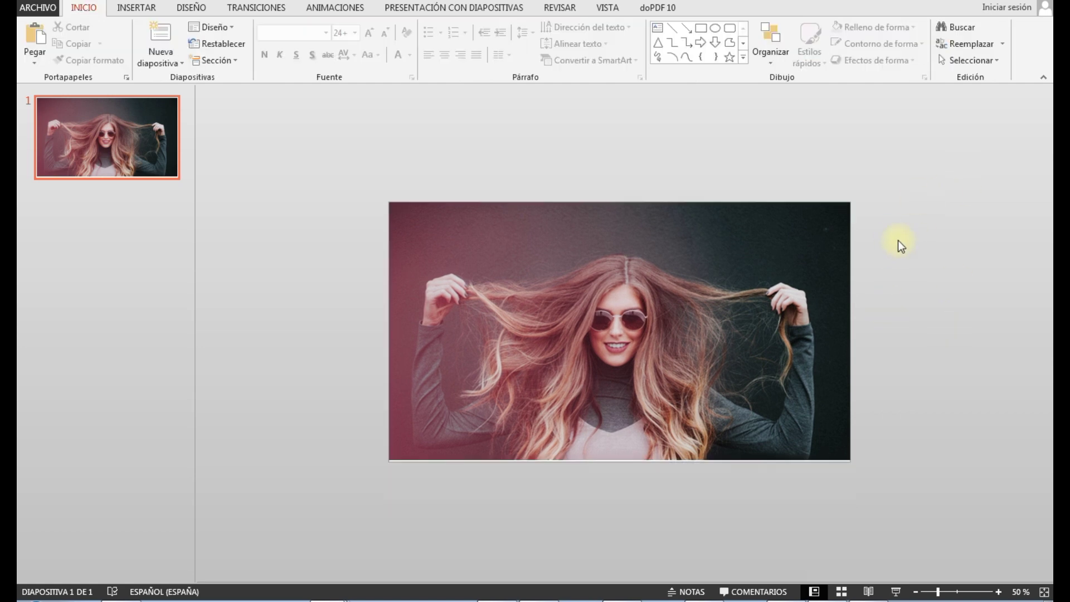
pyautogui.click(629, 288)
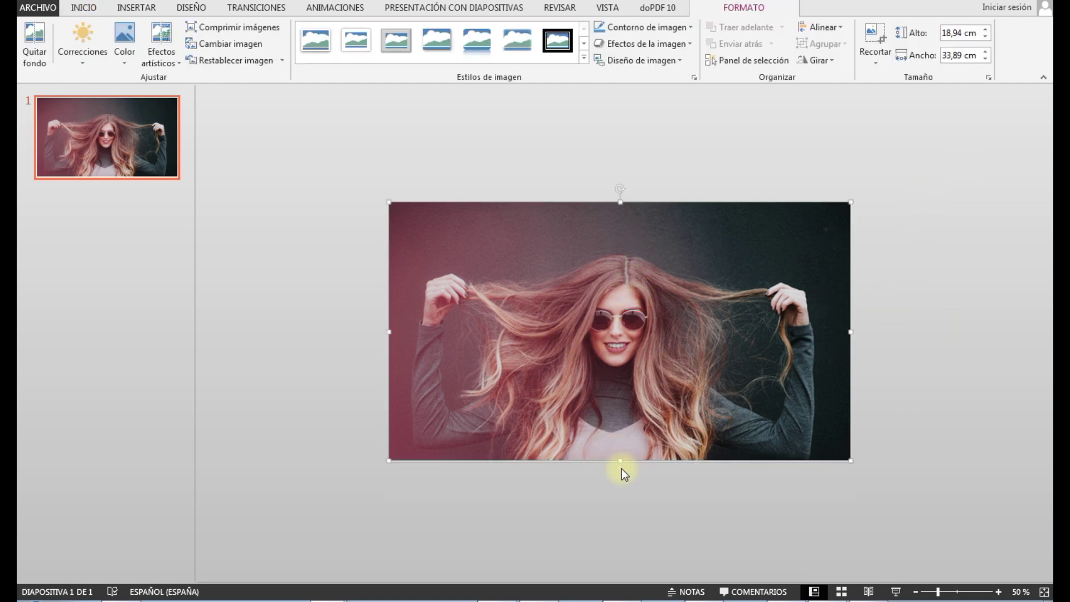
pyautogui.moveTo(621, 460); pyautogui.dragTo(619, 462)
pyautogui.click(612, 303)
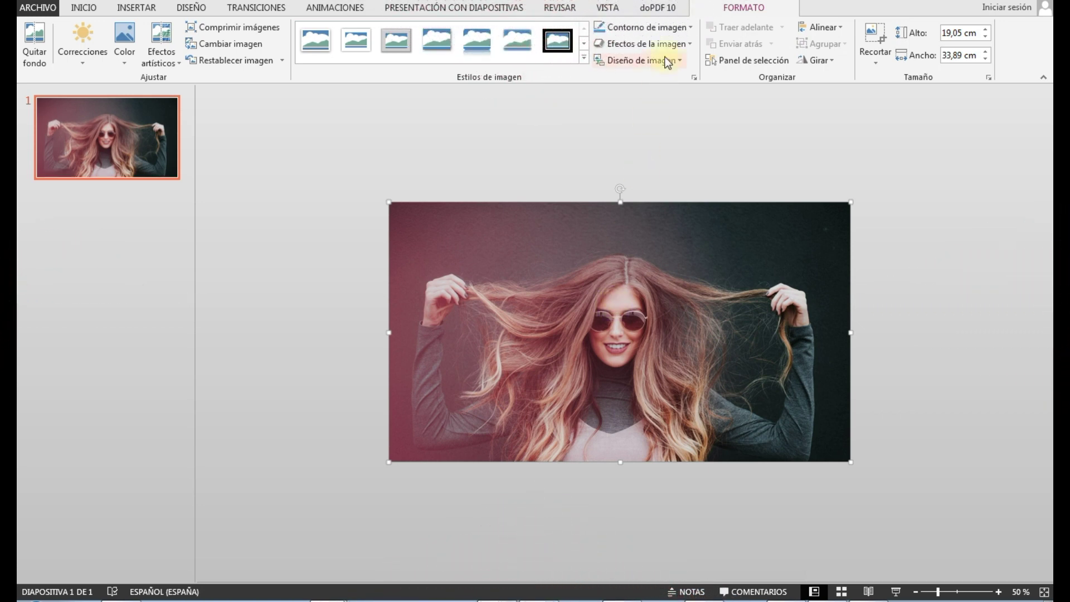
pyautogui.click(610, 9)
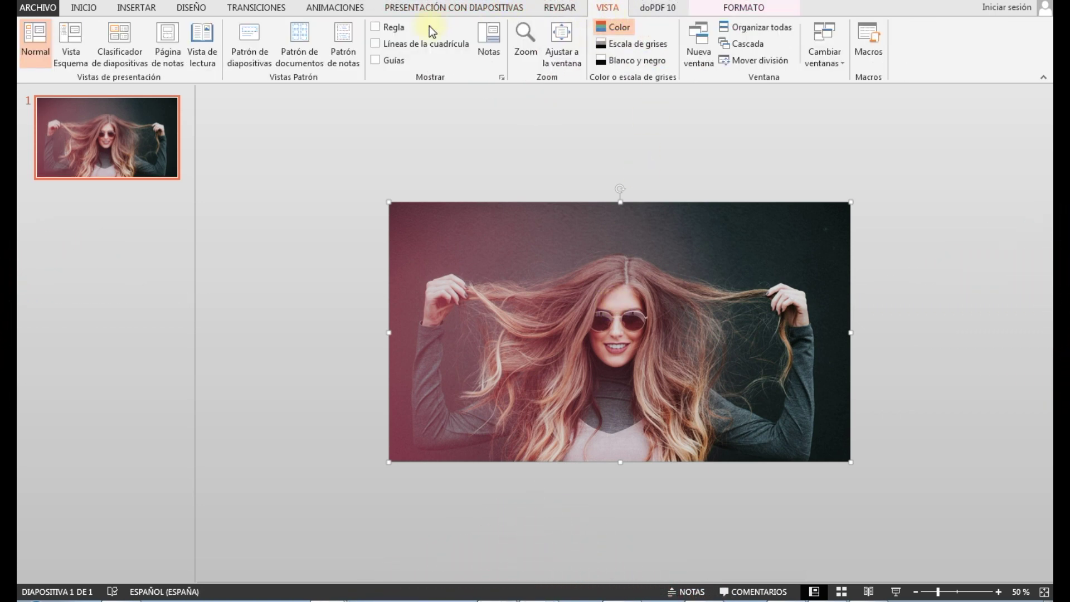
# - Turn on the slide guides and put the photo back into crop mode
pyautogui.click(374, 61)
pyautogui.doubleClick(681, 269)
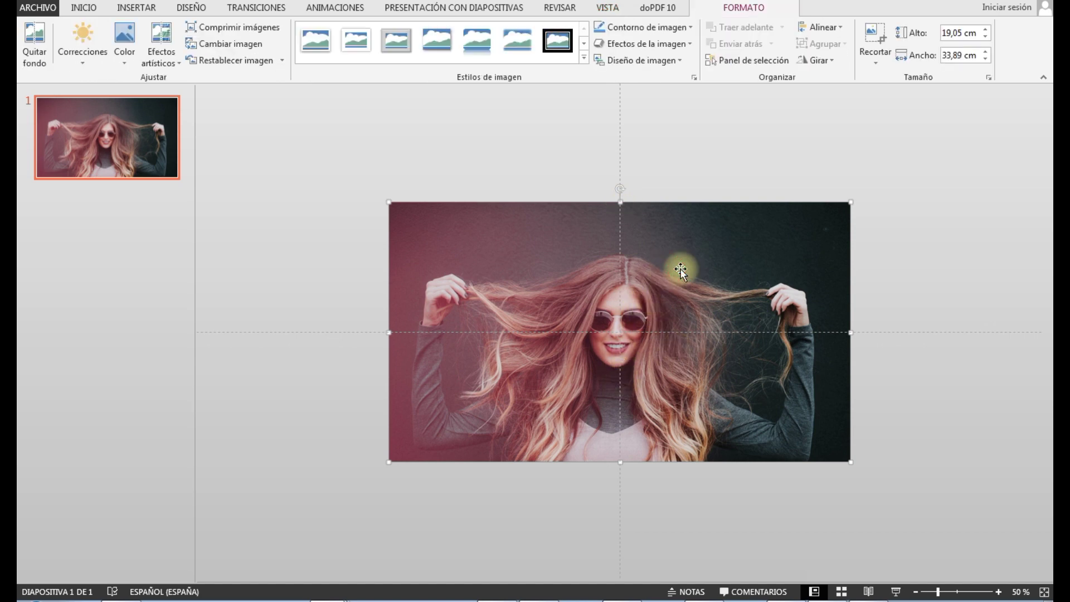
pyautogui.click(878, 63)
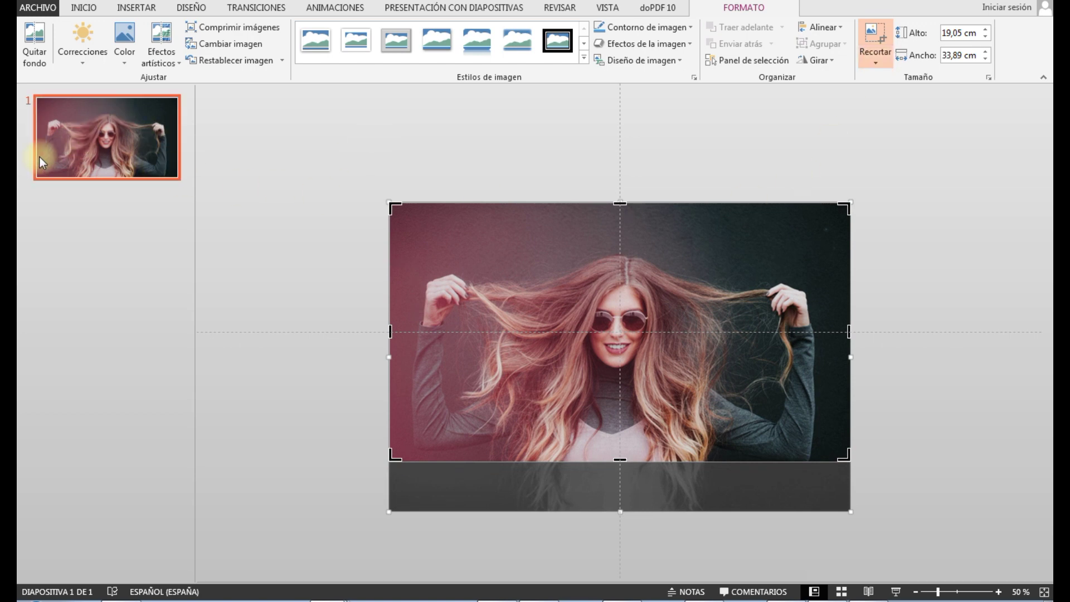
# - Duplicate the photo slide and return to slide 1
pyautogui.rightClick(107, 135)
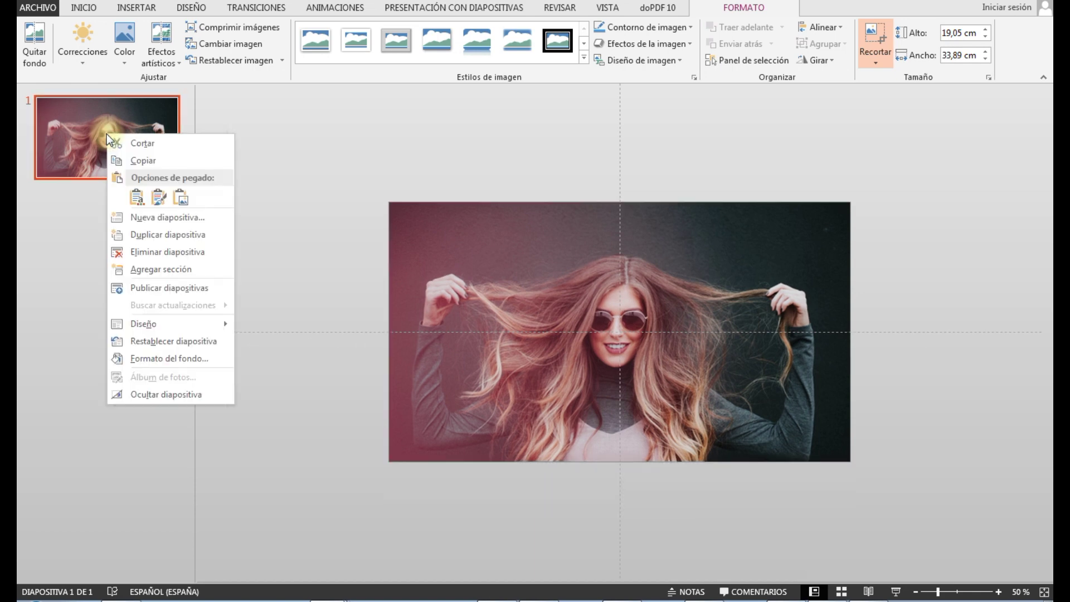
pyautogui.click(142, 234)
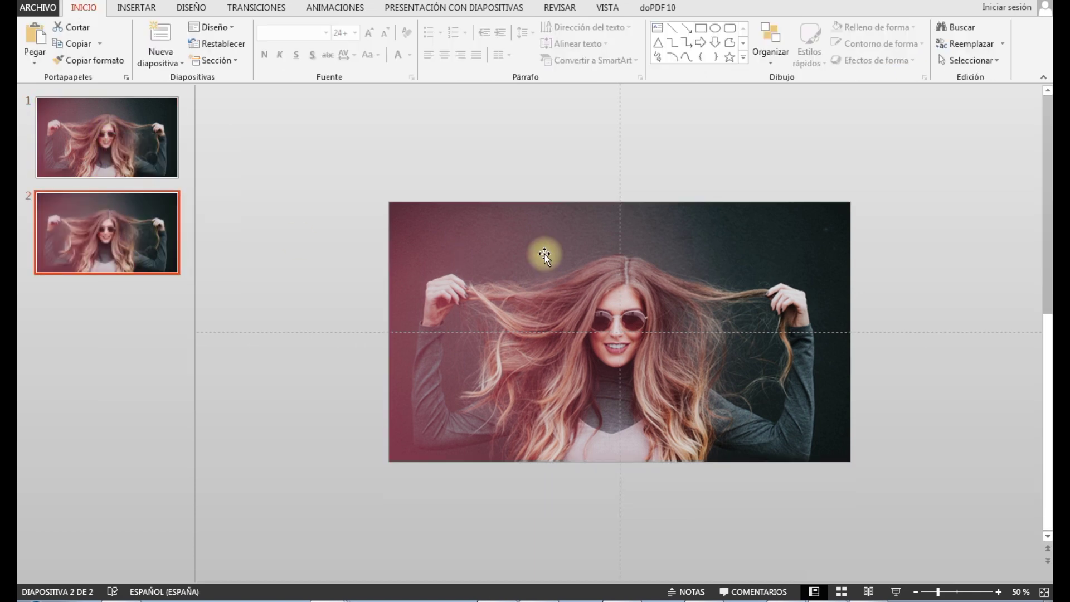
pyautogui.click(95, 139)
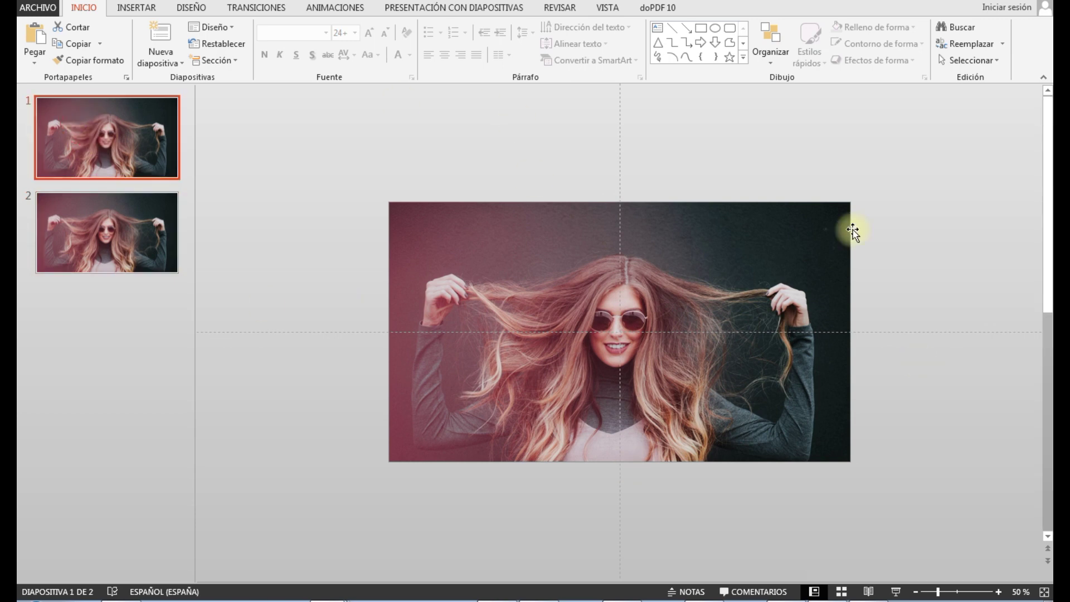
# - Crop slide 1's photo to its left half, 16,99 cm wide, at the centre guide
pyautogui.click(649, 266)
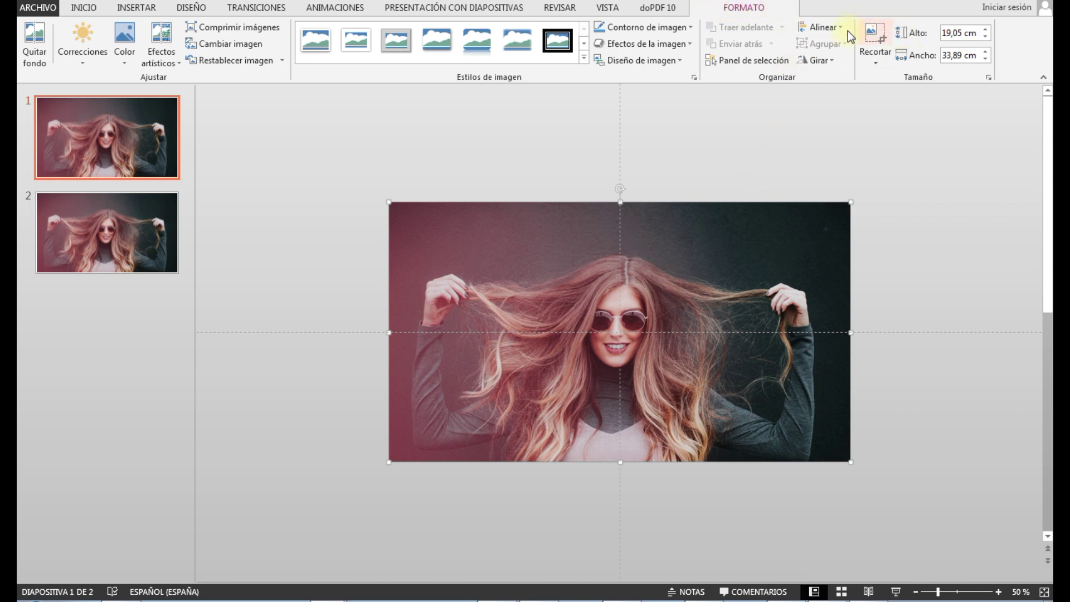
pyautogui.click(879, 36)
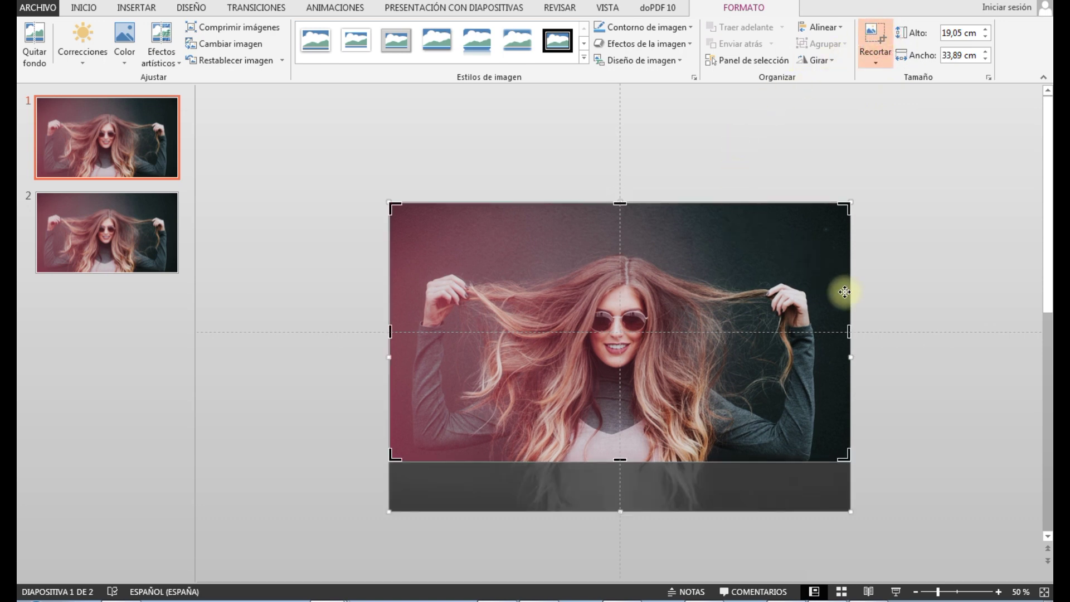
pyautogui.moveTo(849, 329); pyautogui.dragTo(620, 313)
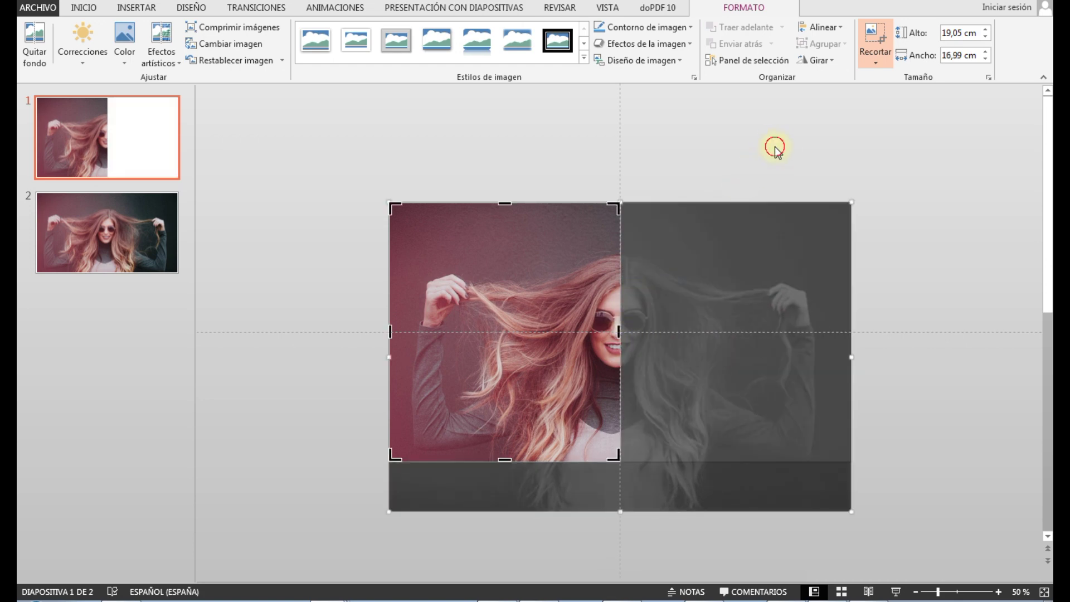
pyautogui.click(775, 149)
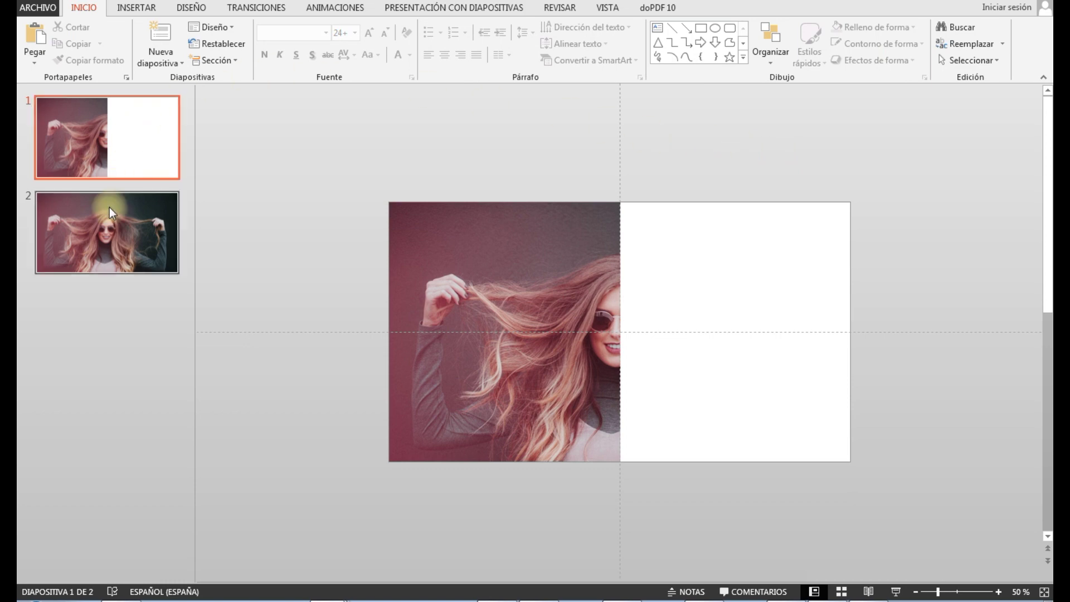
pyautogui.click(105, 228)
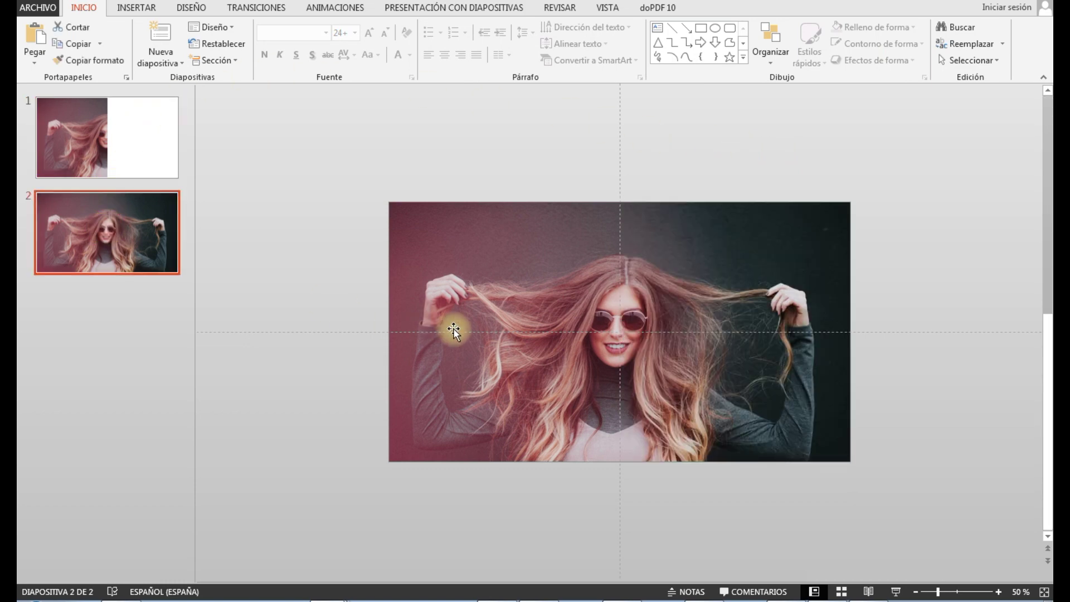
# - Crop slide 2's photo to its right half at the centre guide, then go back to slide 1
pyautogui.doubleClick(645, 265)
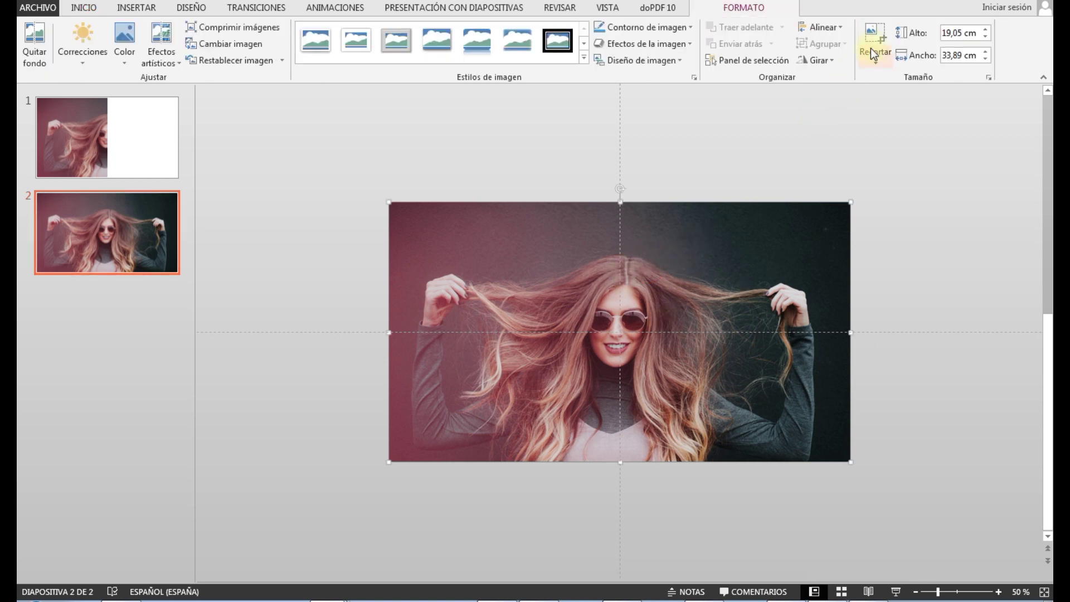
pyautogui.click(873, 44)
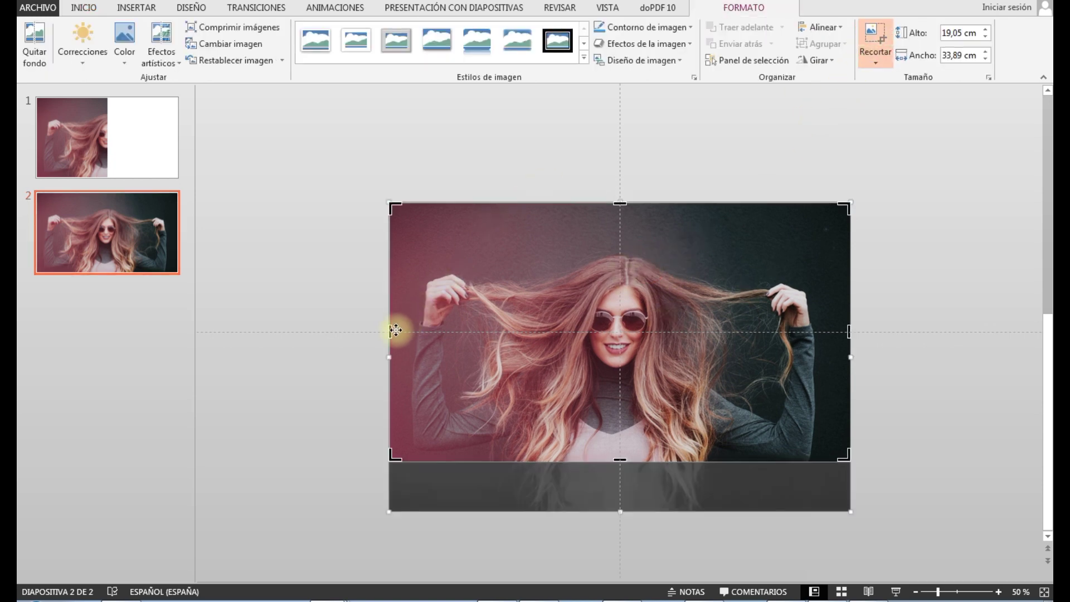
pyautogui.moveTo(388, 330); pyautogui.dragTo(619, 348)
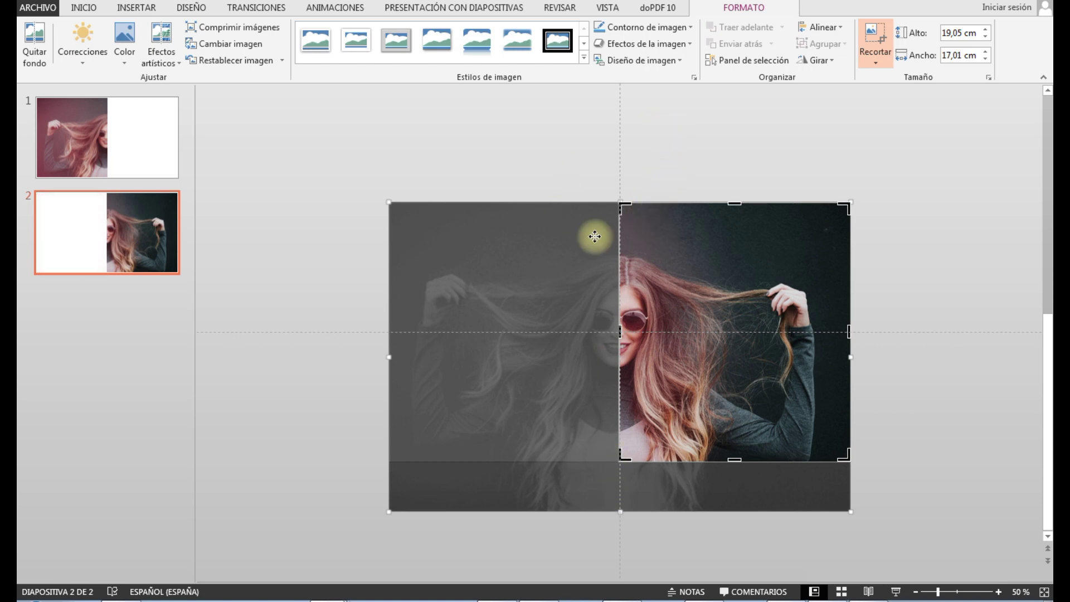
pyautogui.click(543, 173)
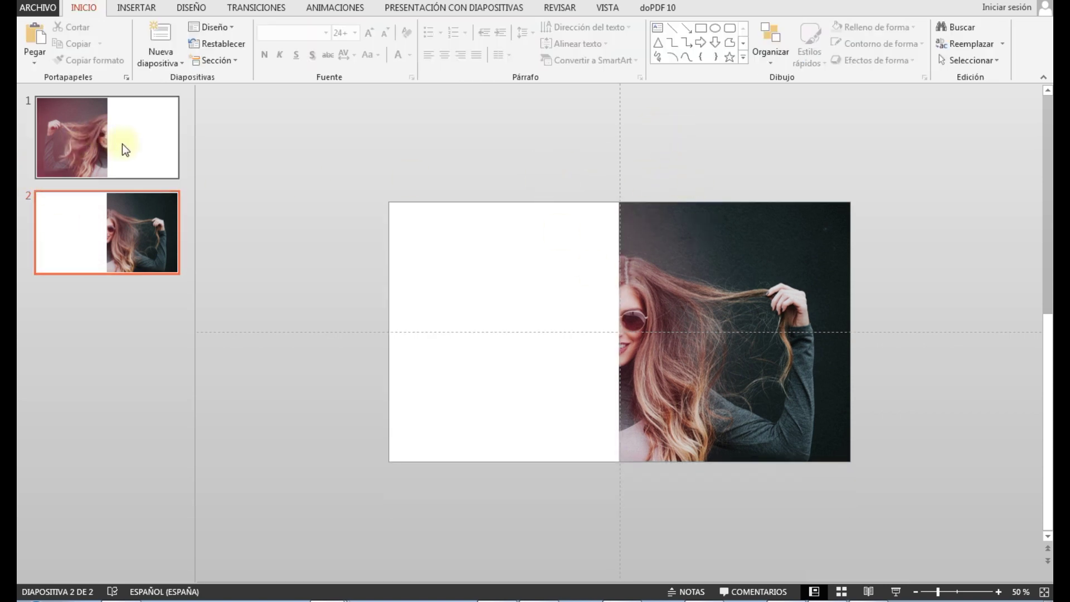
pyautogui.click(89, 134)
pyautogui.click(563, 304)
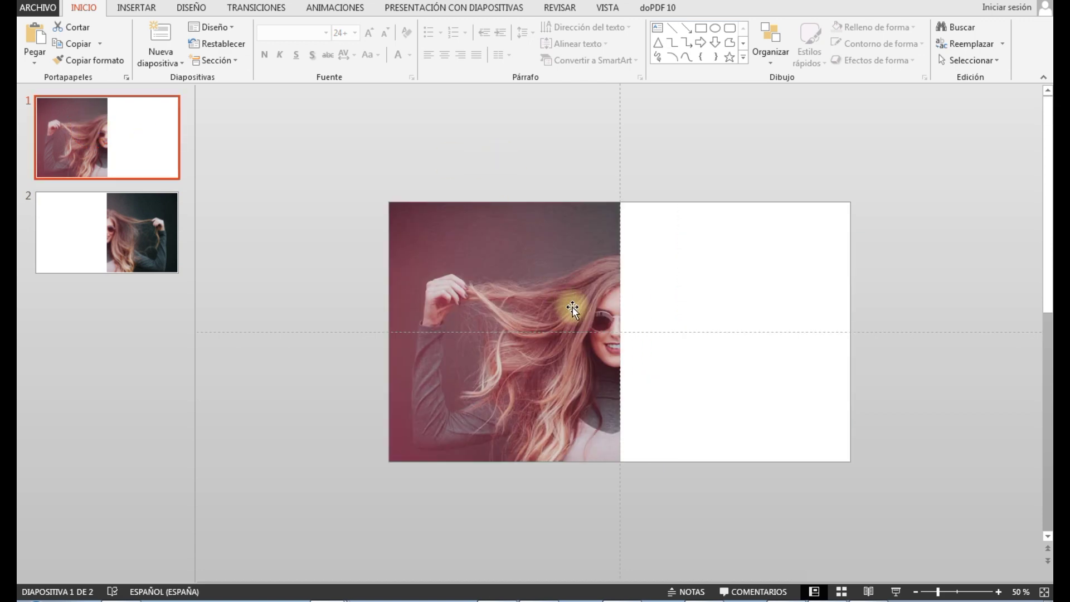
pyautogui.keyDown('ctrl'); pyautogui.scroll(3, 661, 273); pyautogui.keyUp('ctrl')
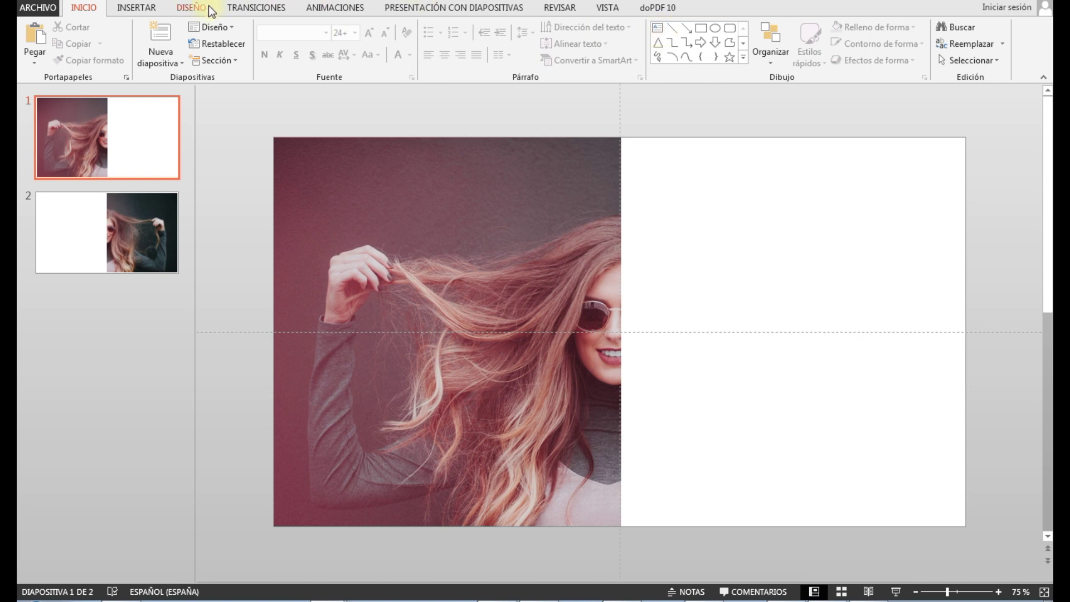
# - Draw a wide text box across the top of slide 1's white right half
pyautogui.click(143, 13)
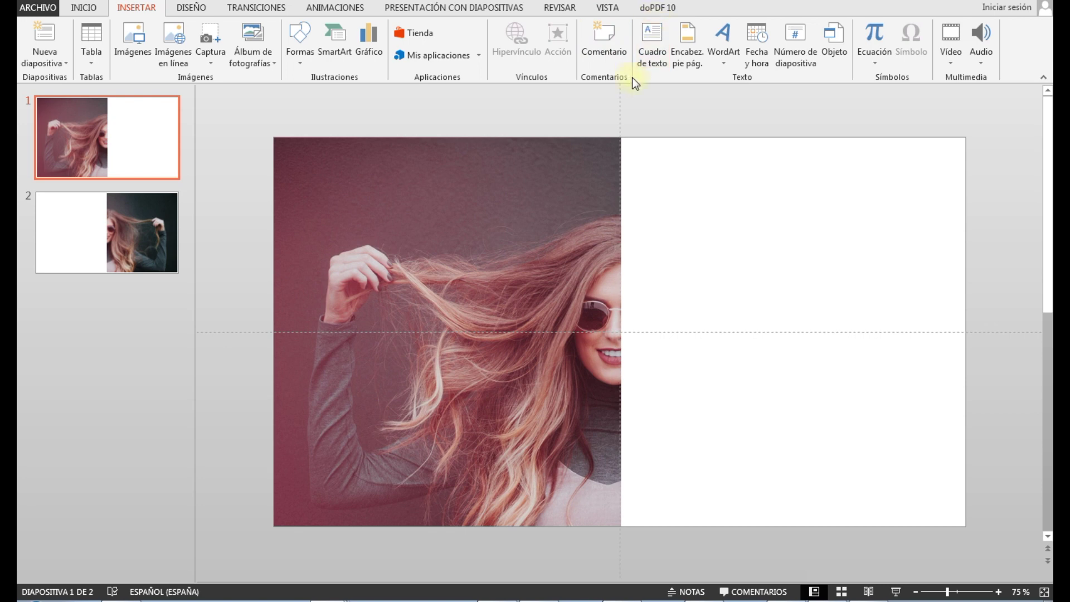
pyautogui.click(657, 53)
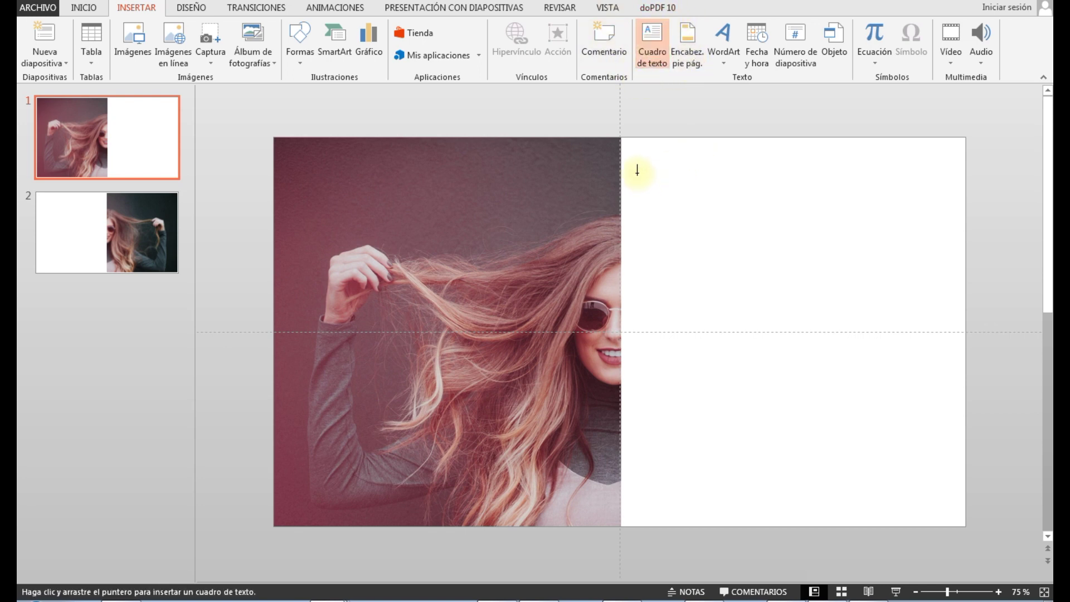
pyautogui.moveTo(637, 174); pyautogui.dragTo(923, 243)
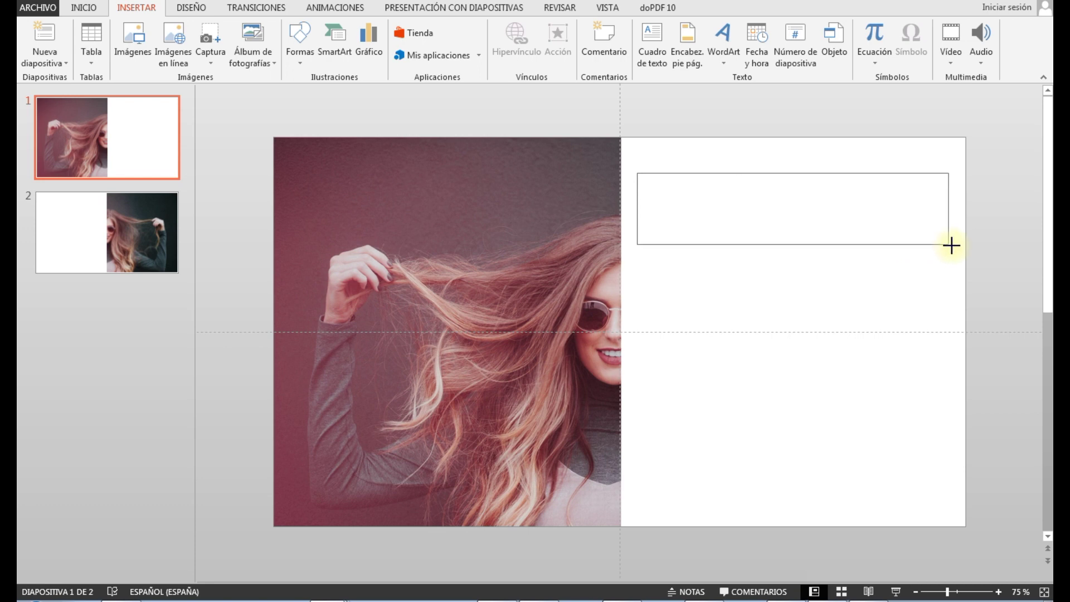
pyautogui.moveTo(923, 244); pyautogui.dragTo(956, 246)
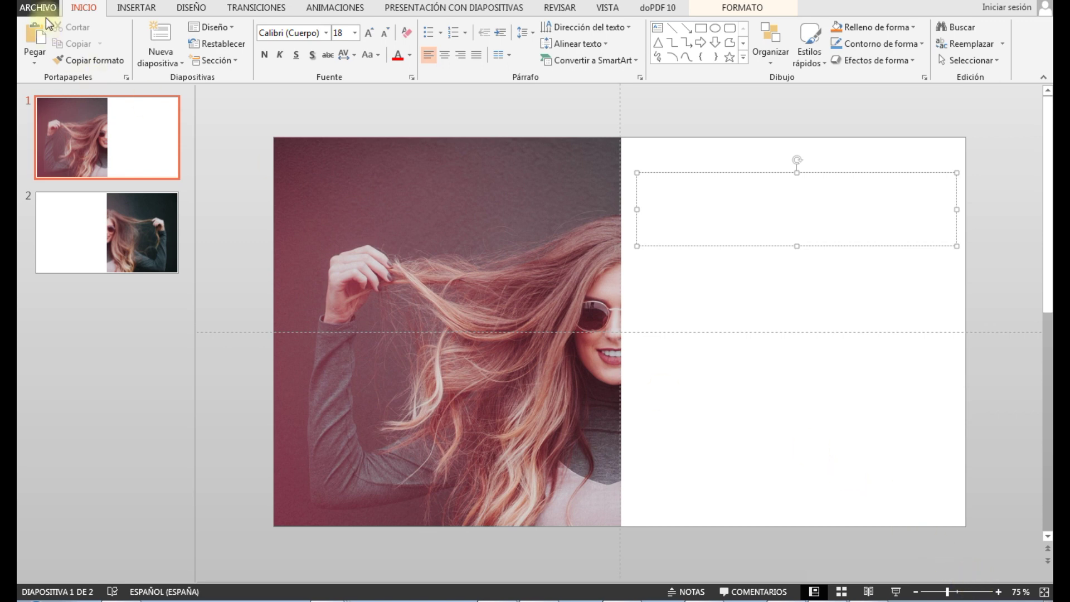
# - Format the text box as bold Impact at 72 pt
pyautogui.click(327, 32)
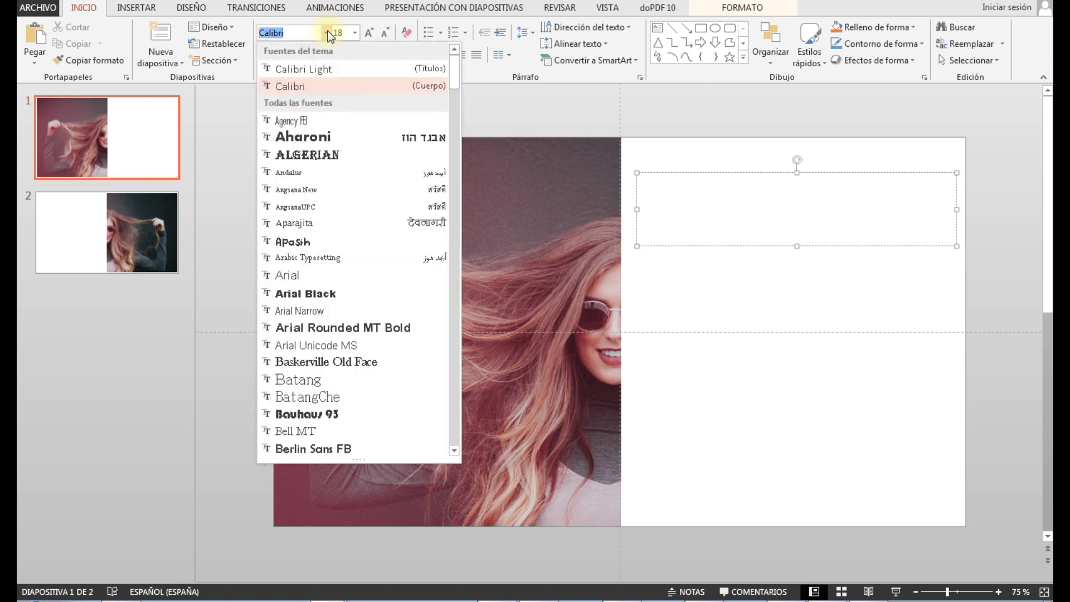
pyautogui.write('Impact')
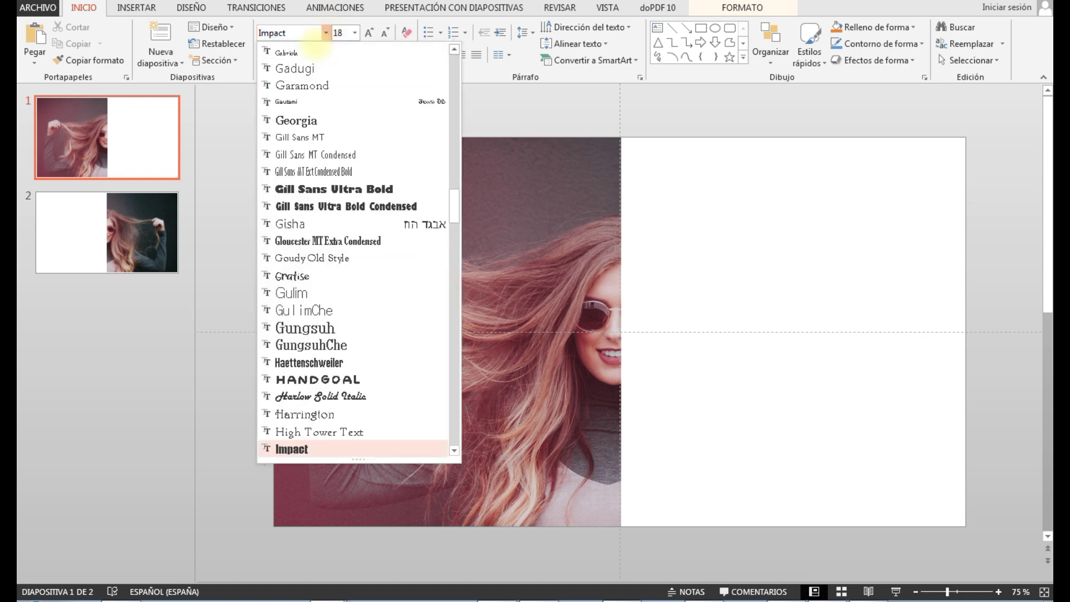
pyautogui.press('Return')
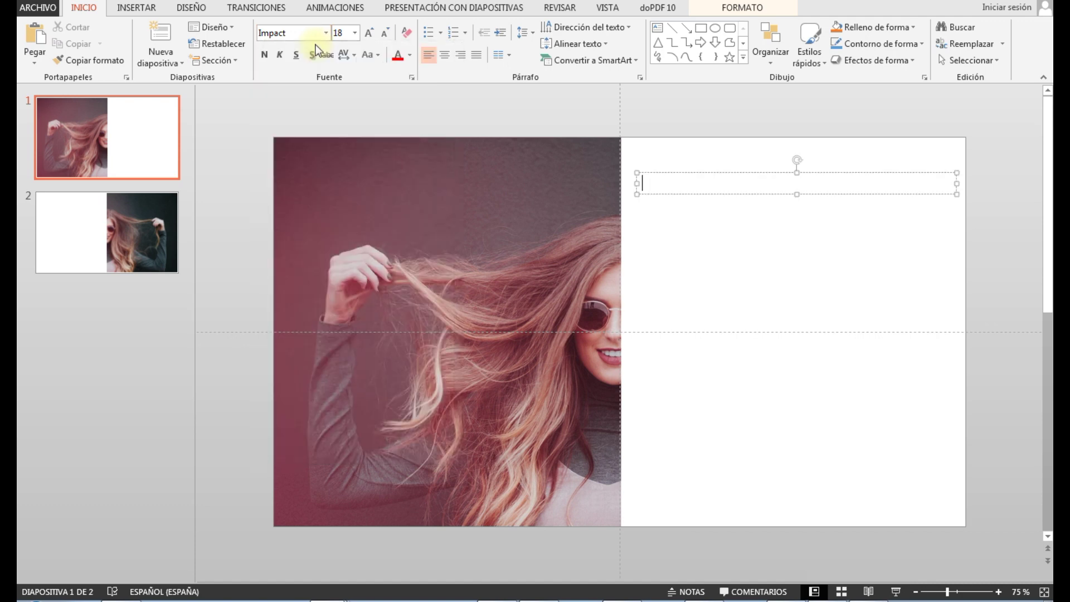
pyautogui.click(263, 55)
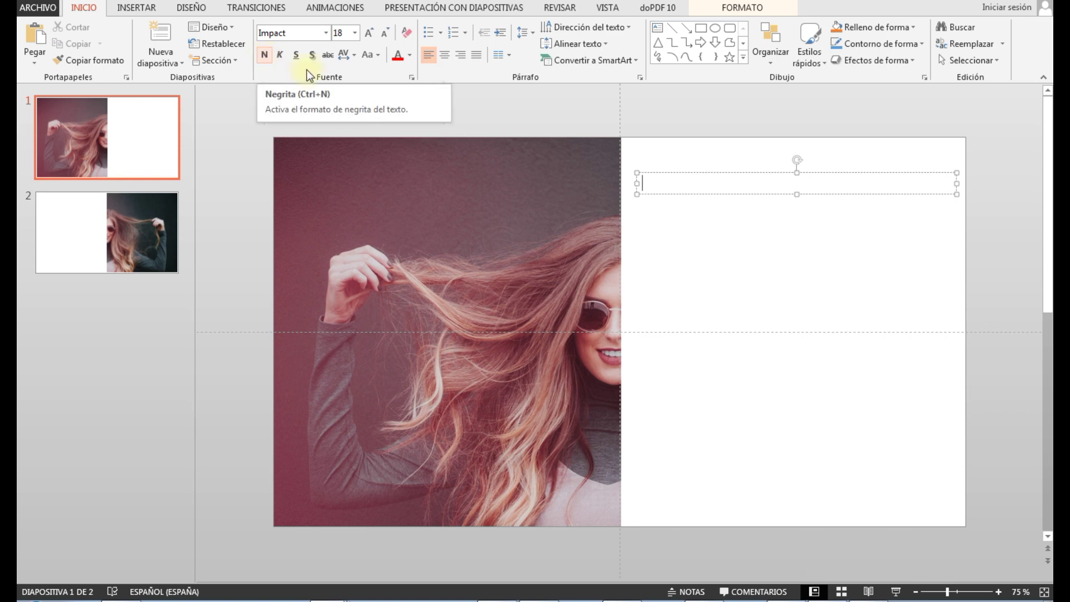
pyautogui.click(369, 34)
pyautogui.click(369, 35)
pyautogui.click(369, 34)
pyautogui.click(370, 34)
pyautogui.click(370, 34)
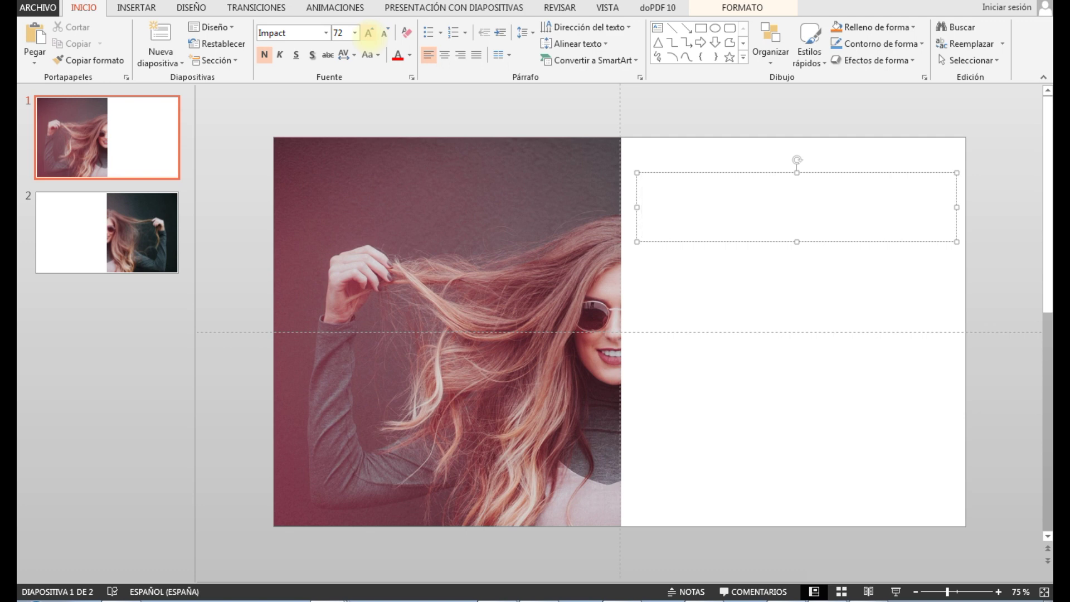
# - Type SONRÍE, enlarge it, and widen and move its box to the top of the right half
pyautogui.write('SONRÍ')
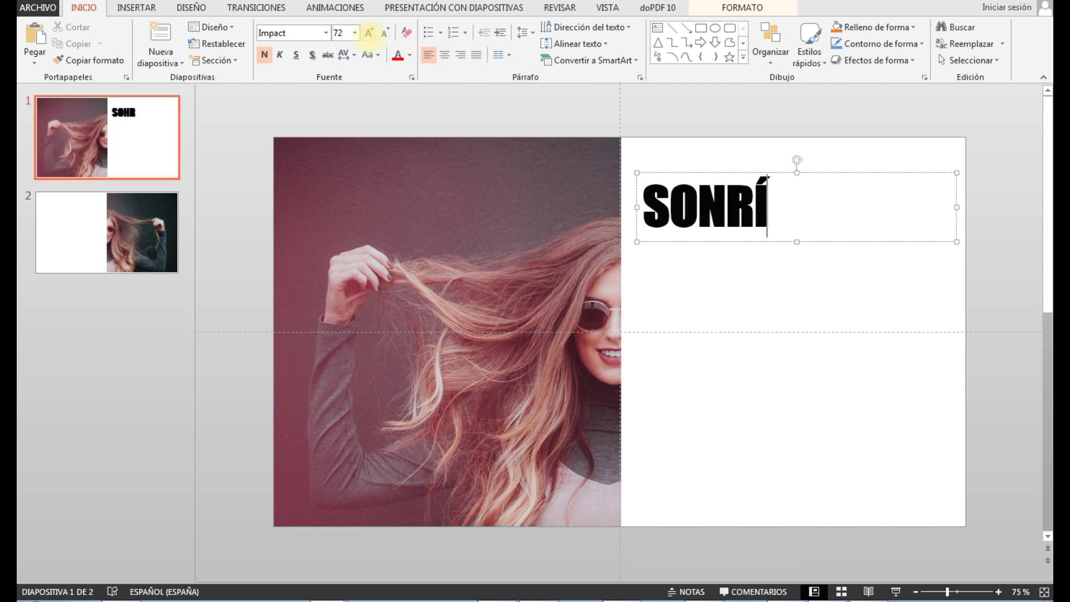
pyautogui.write('E')
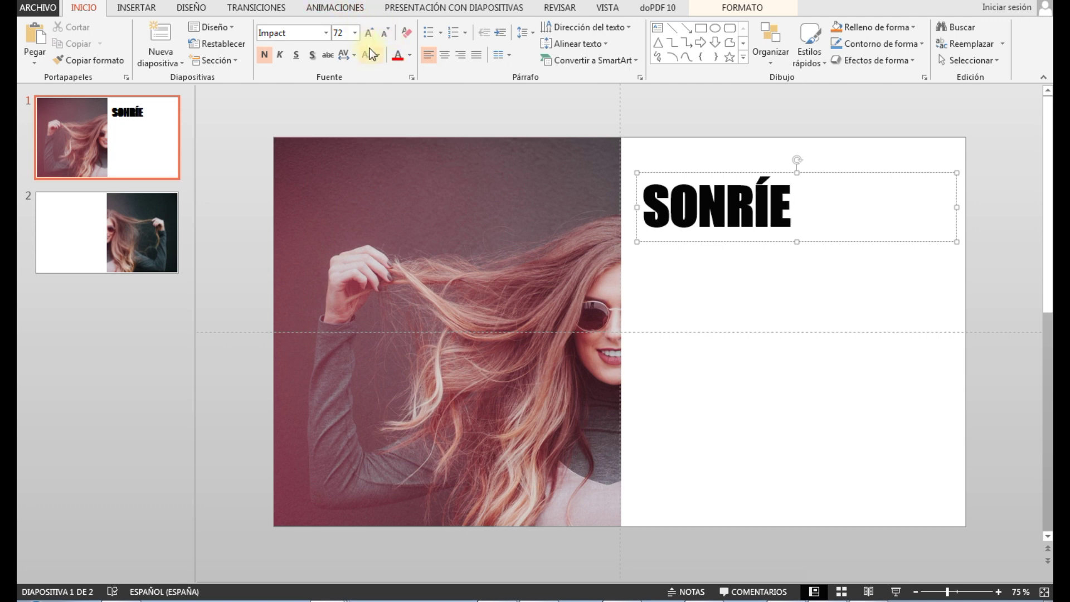
pyautogui.moveTo(790, 207); pyautogui.dragTo(644, 206)
pyautogui.click(369, 36)
pyautogui.click(369, 37)
pyautogui.click(369, 37)
pyautogui.click(370, 37)
pyautogui.click(369, 37)
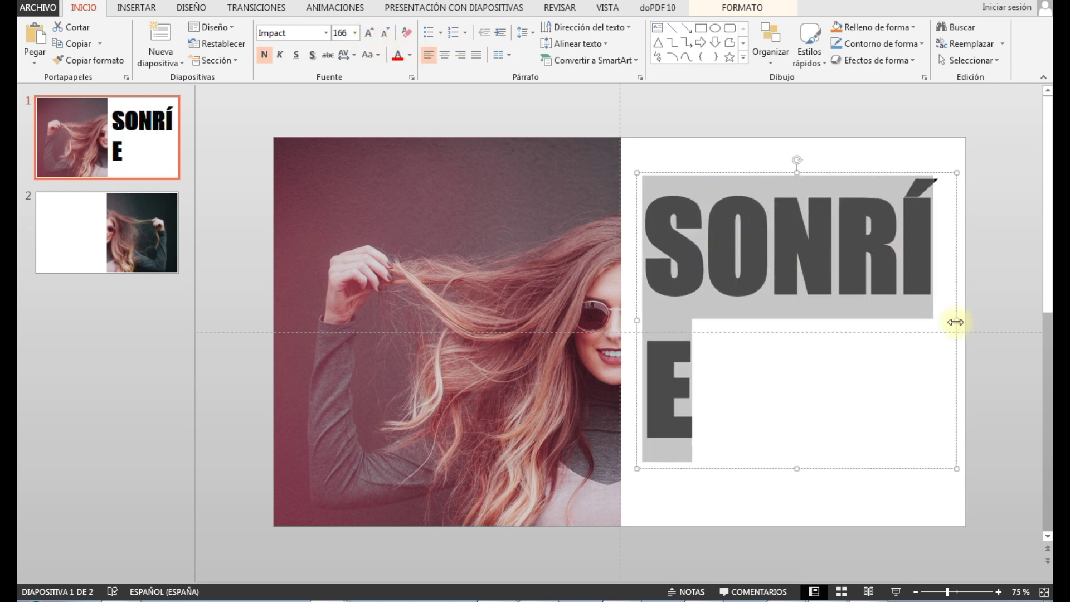
pyautogui.moveTo(955, 322); pyautogui.dragTo(1006, 322)
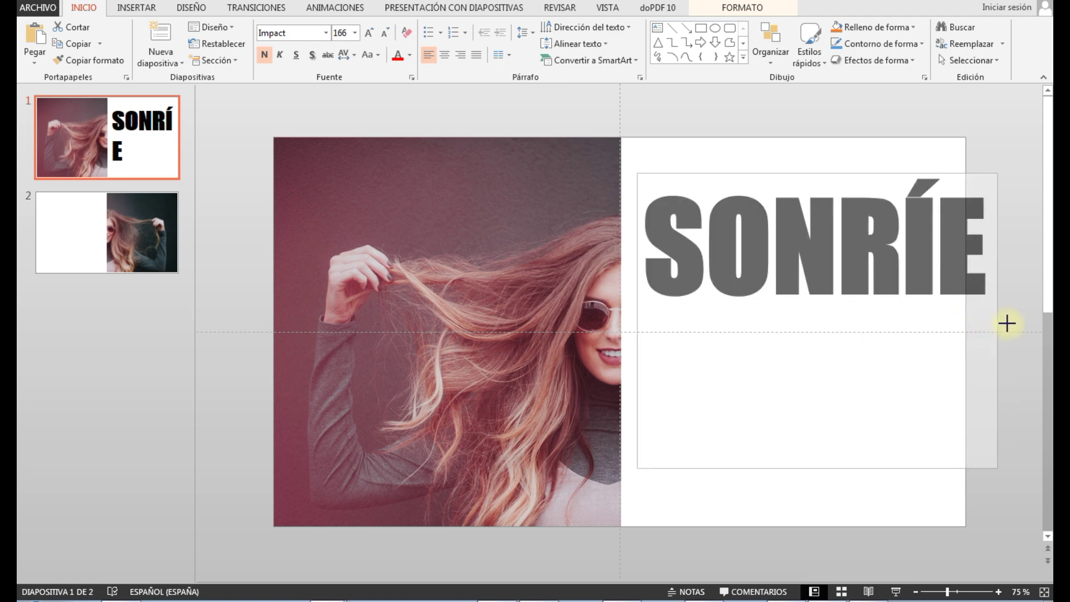
pyautogui.moveTo(758, 176); pyautogui.dragTo(745, 143)
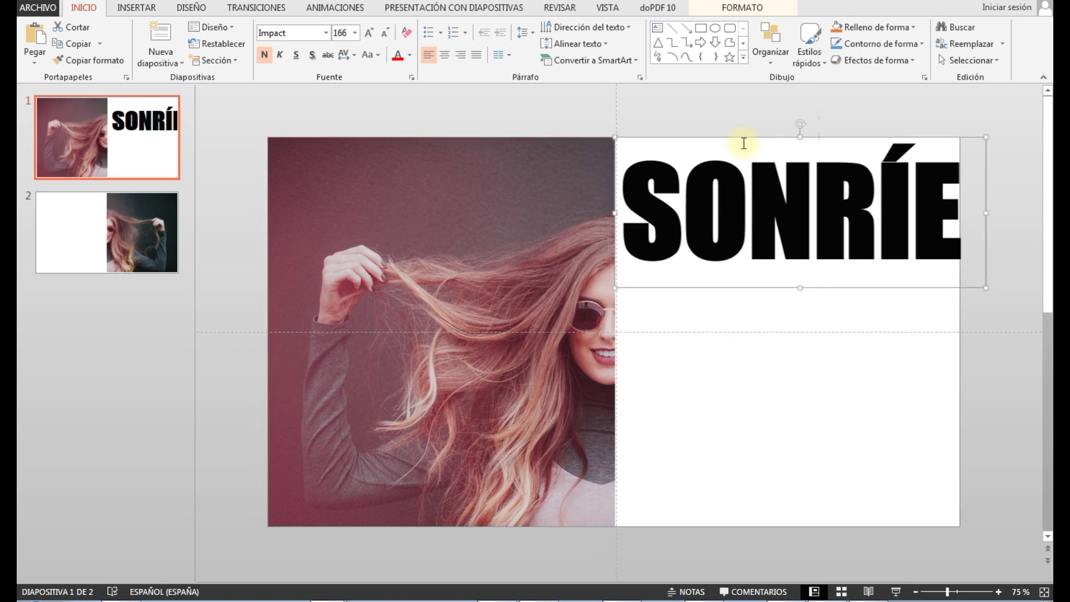
# - Set the SONRÍE text to 138 pt
pyautogui.doubleClick(771, 249)
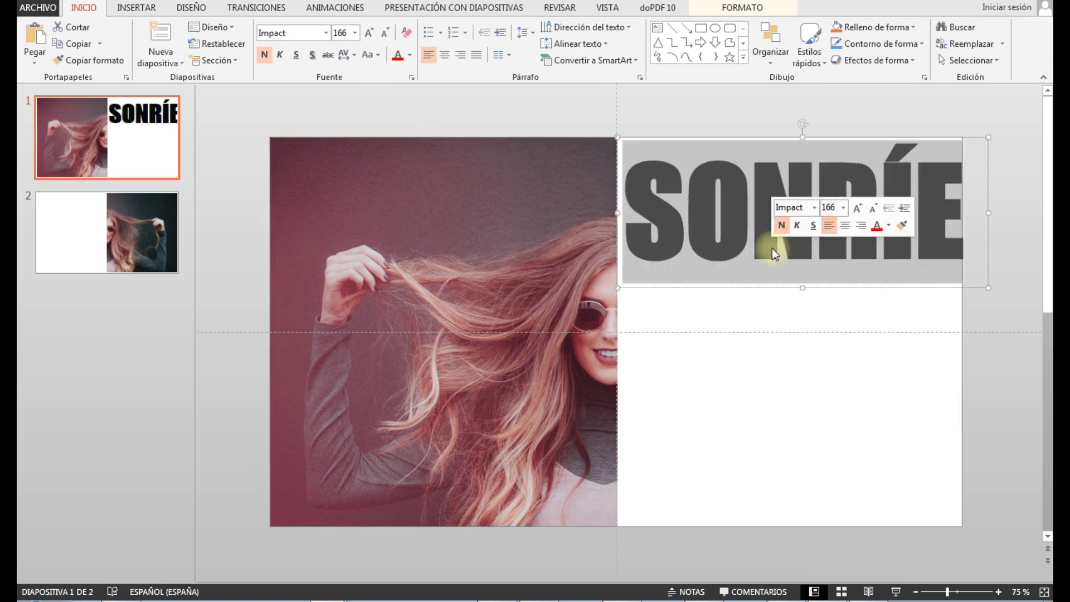
pyautogui.click(384, 35)
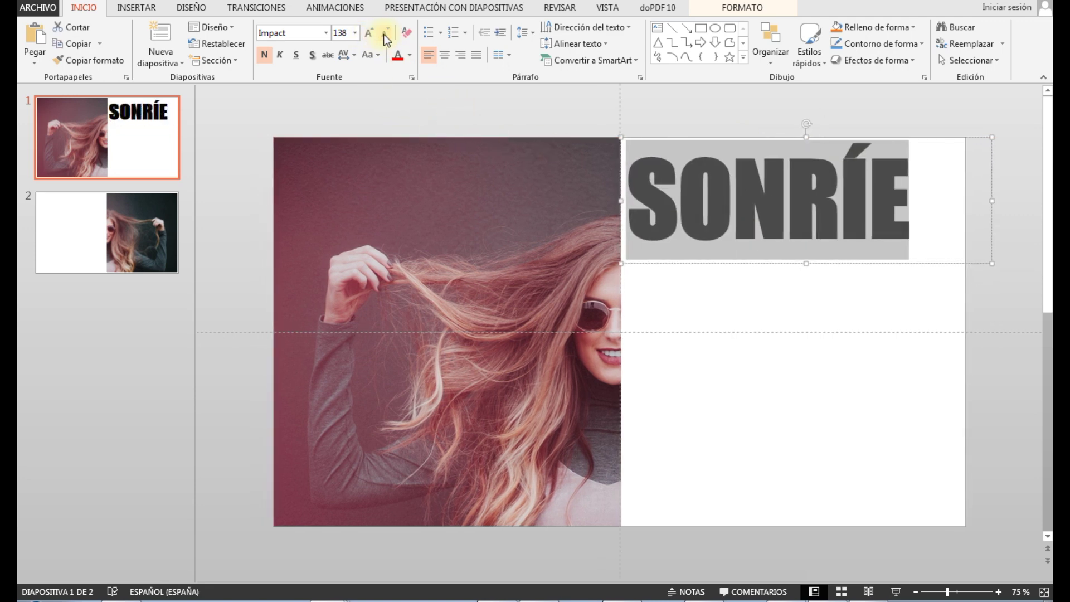
pyautogui.click(384, 34)
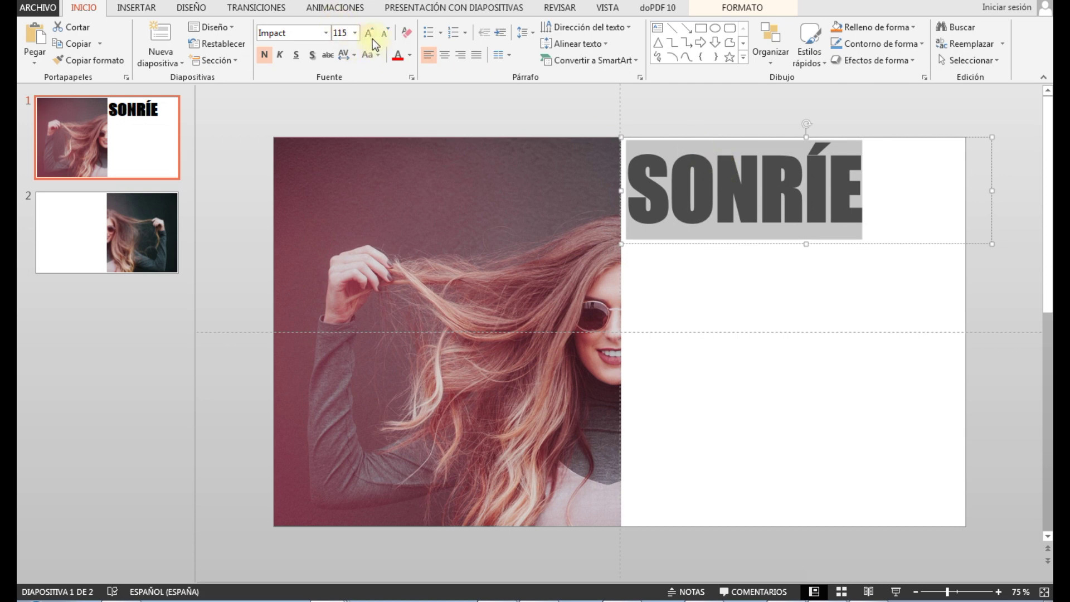
pyautogui.click(369, 37)
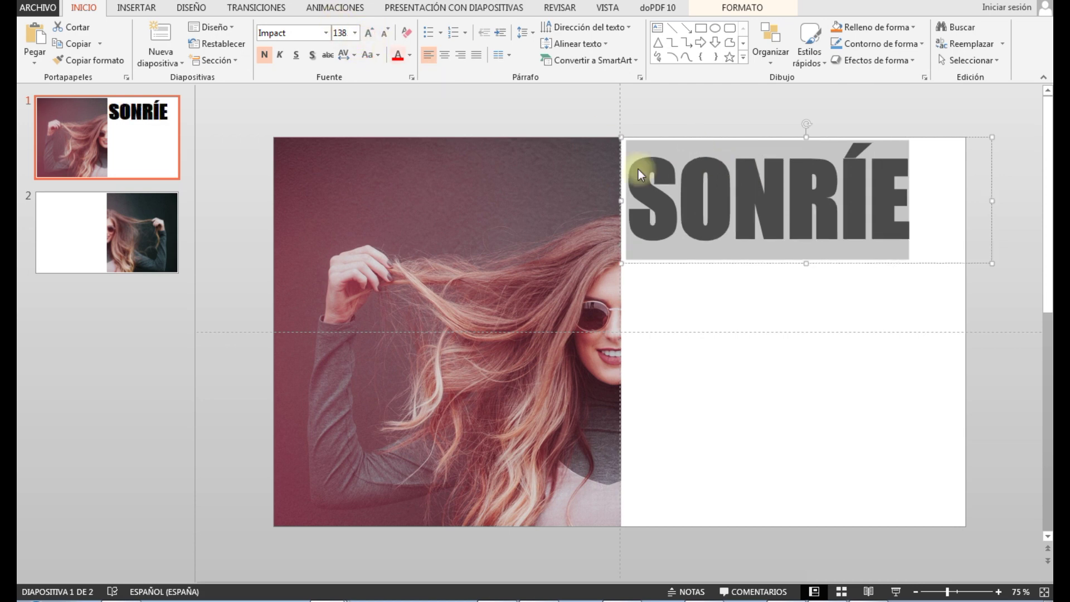
pyautogui.click(746, 308)
pyautogui.click(900, 204)
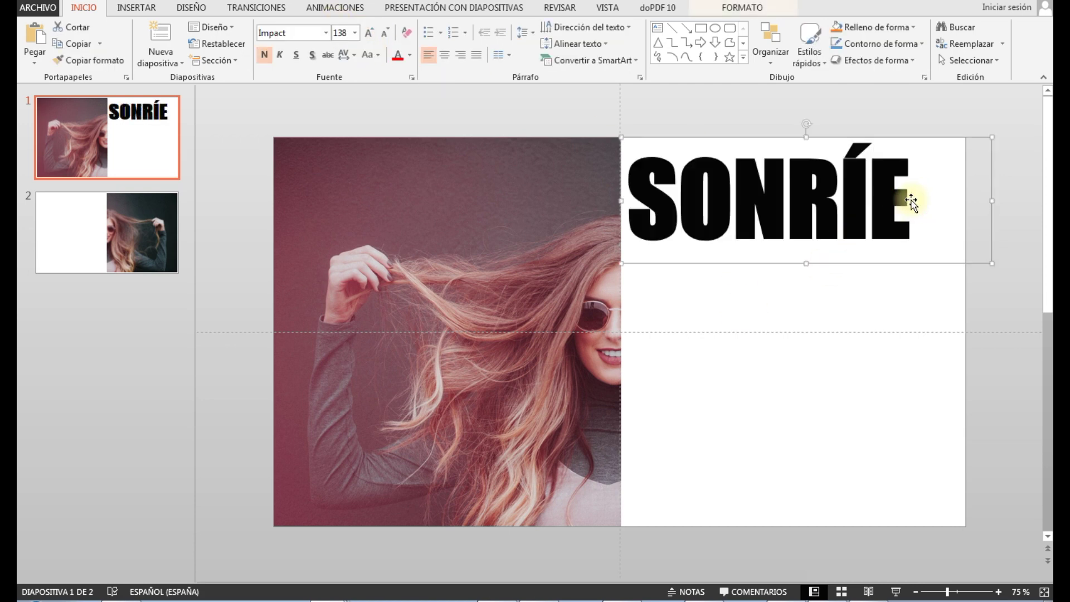
# - Add an empty second line below SONRÍE in the text box
pyautogui.doubleClick(909, 195)
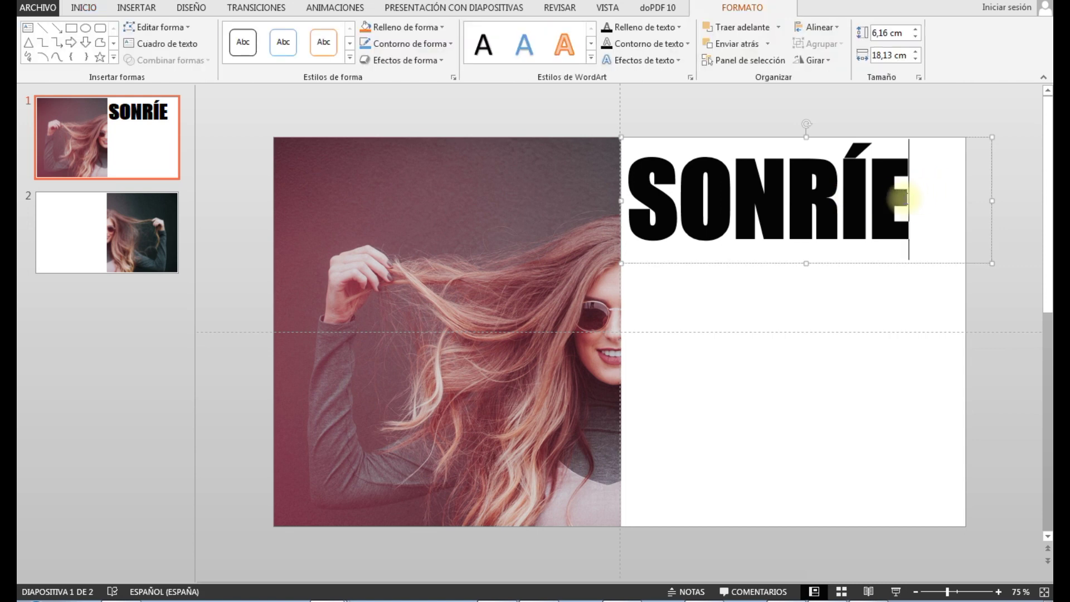
pyautogui.press('Return')
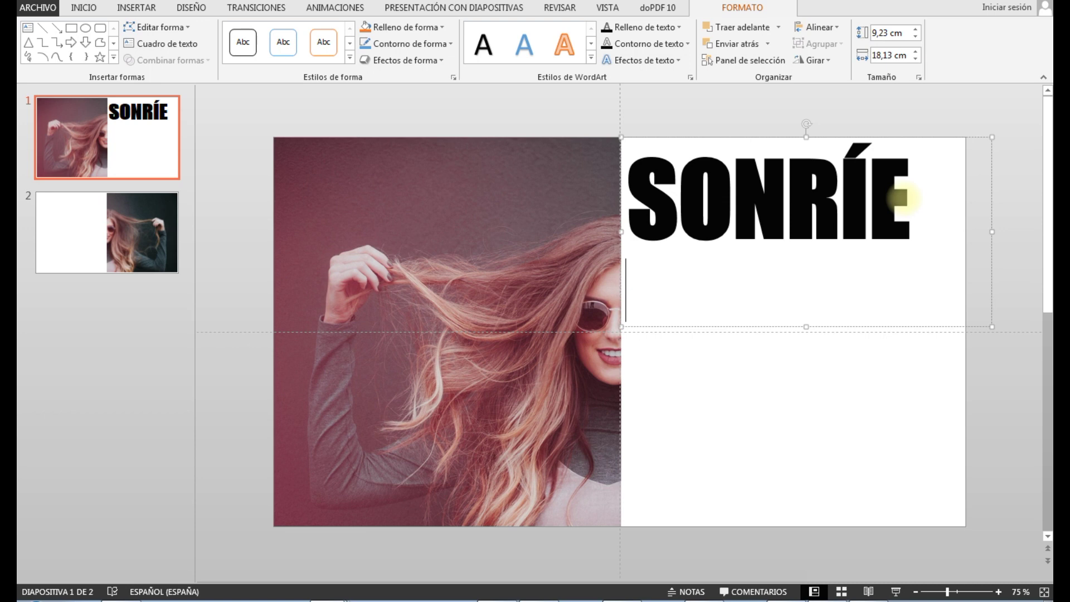
pyautogui.write('KCMM')
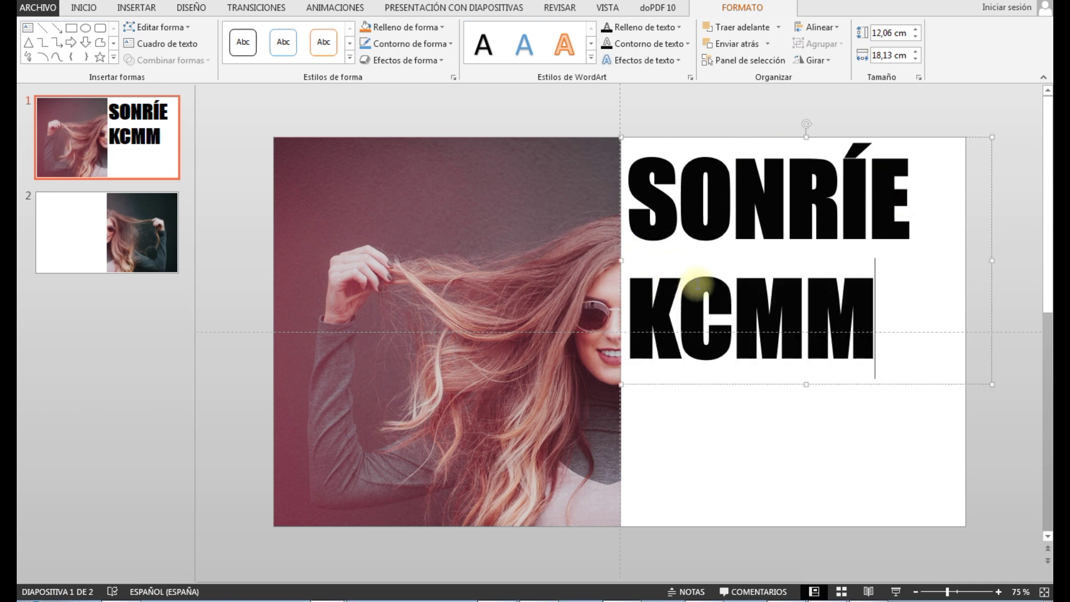
pyautogui.press('BackSpace')
pyautogui.press('BackSpace')
pyautogui.press('BackSpace')
pyautogui.press('BackSpace')
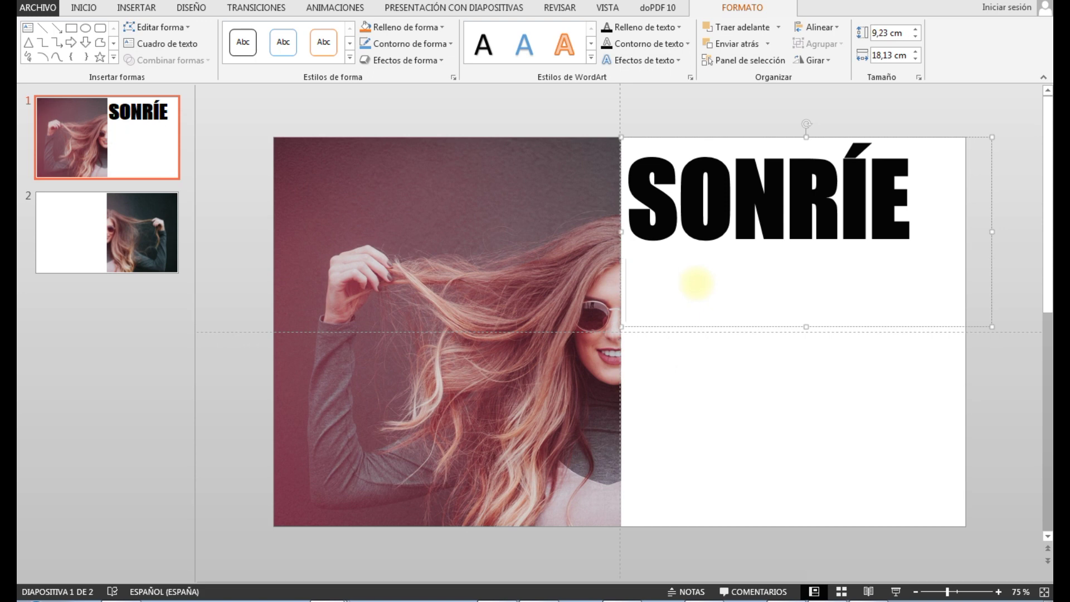
# - Shorten the SONRÍE box and place a copy retyped as SE FELIZ just beneath it
pyautogui.moveTo(807, 326); pyautogui.dragTo(805, 252)
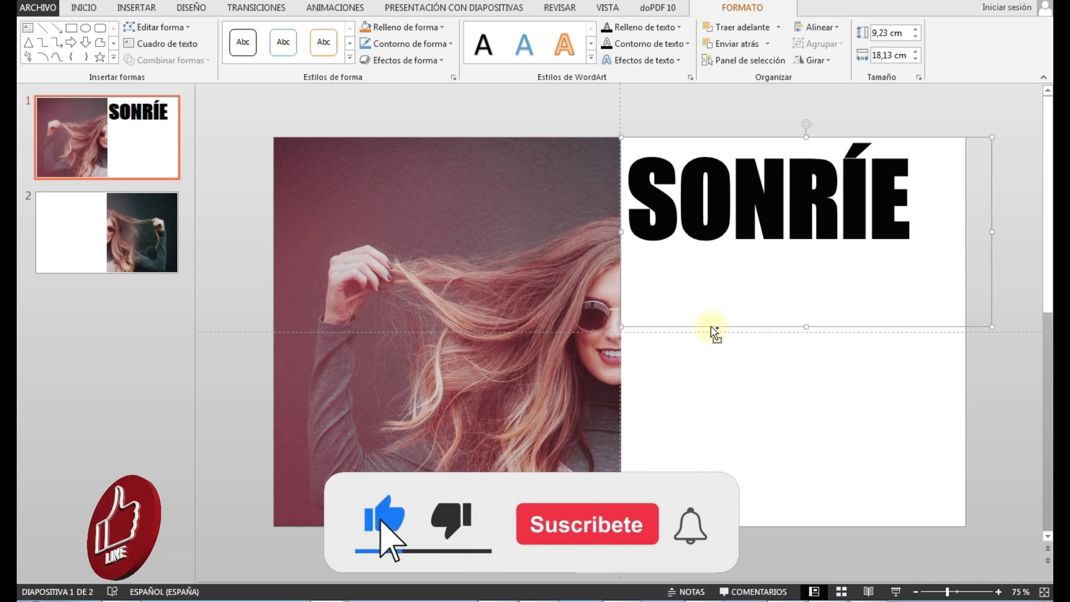
pyautogui.moveTo(710, 326); pyautogui.dragTo(713, 440)
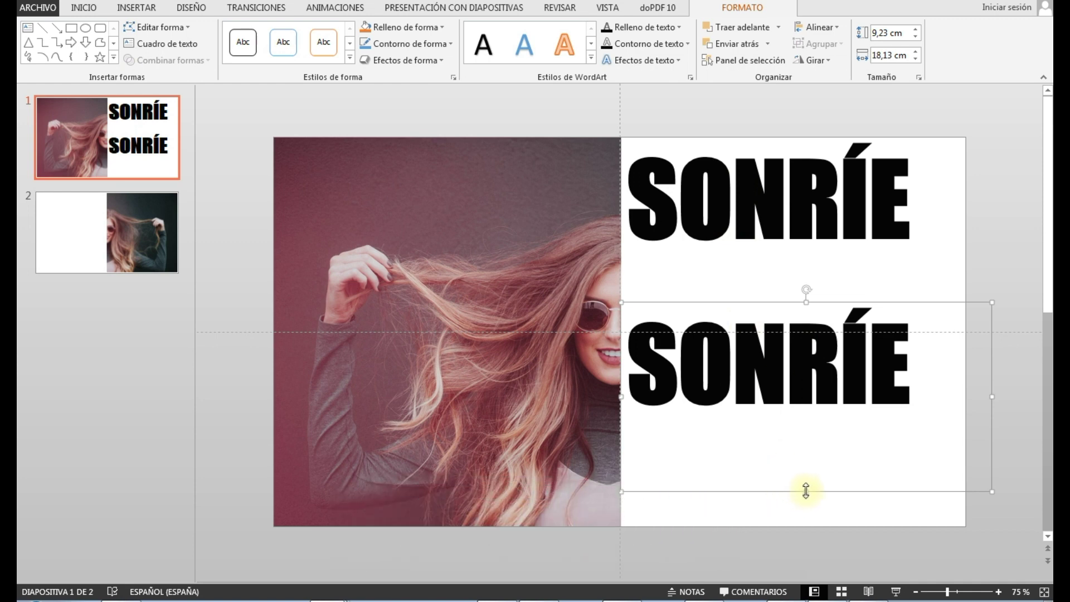
pyautogui.moveTo(807, 491); pyautogui.dragTo(804, 422)
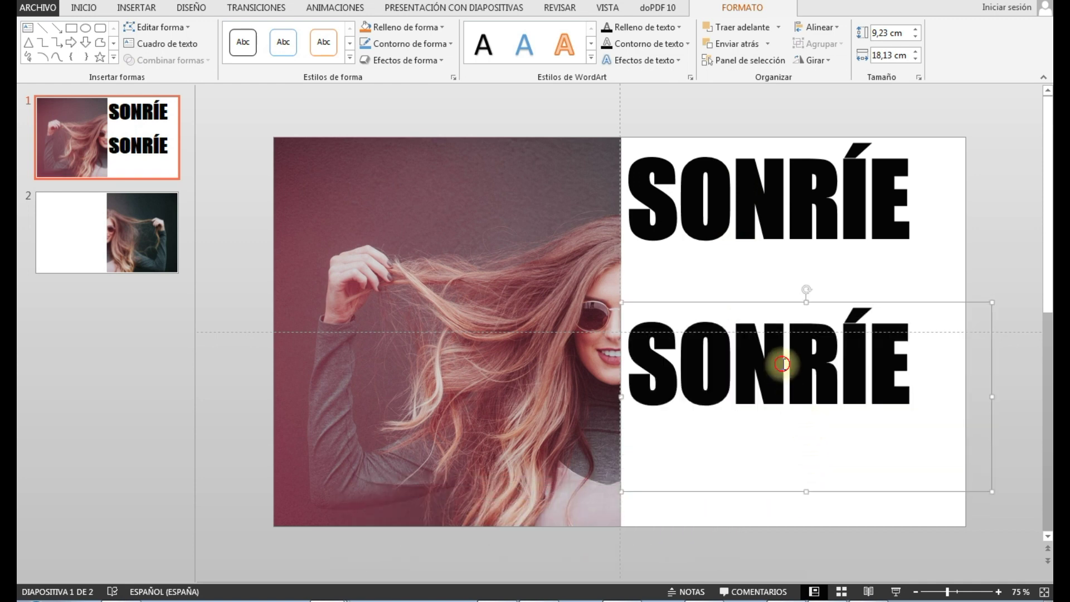
pyautogui.doubleClick(782, 365)
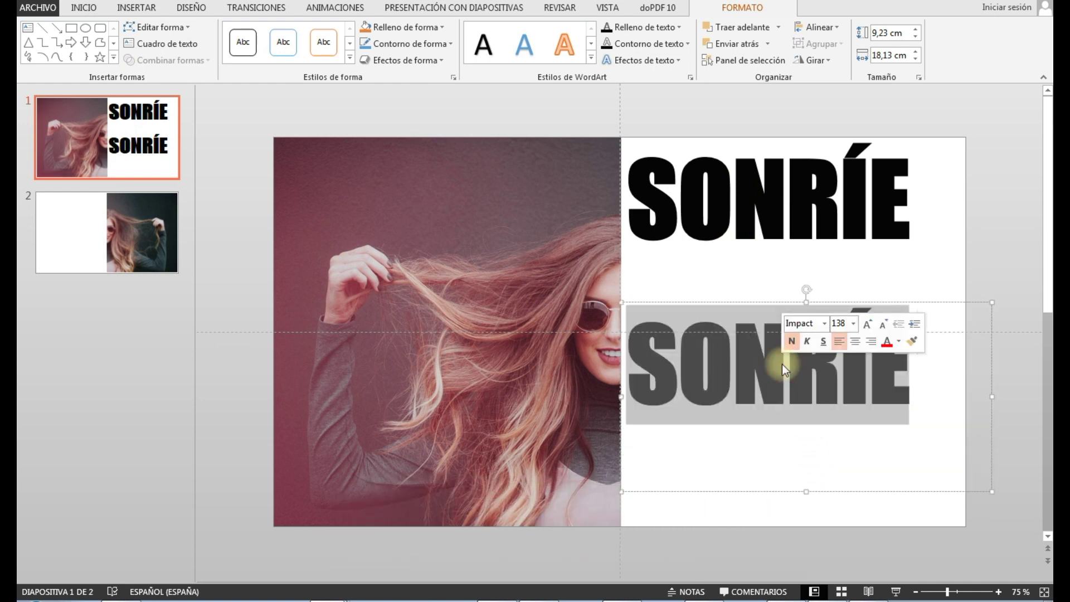
pyautogui.write('SE ')
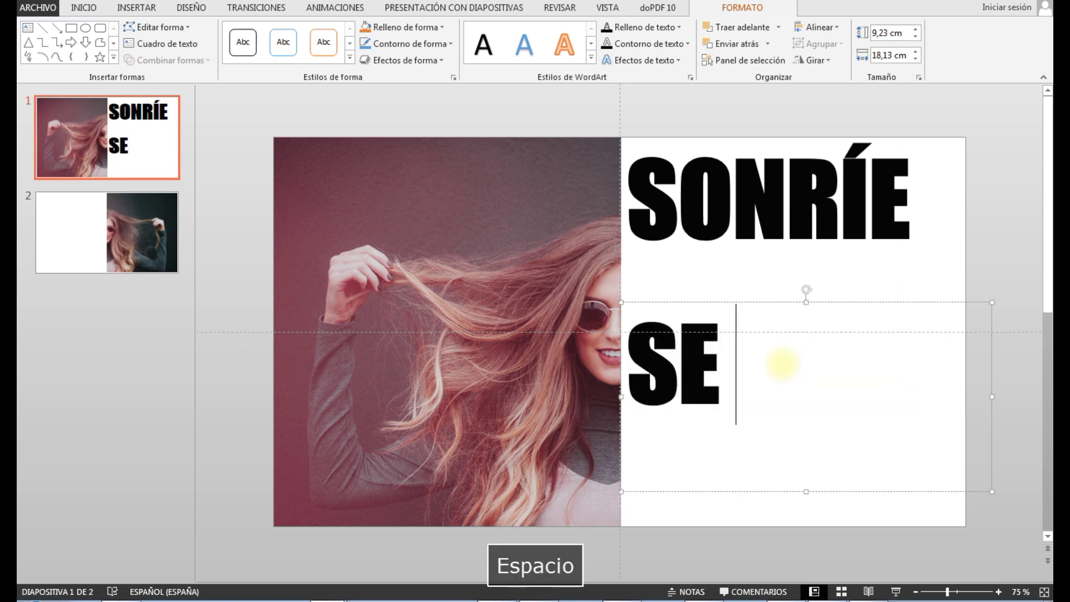
pyautogui.write('FELIZ')
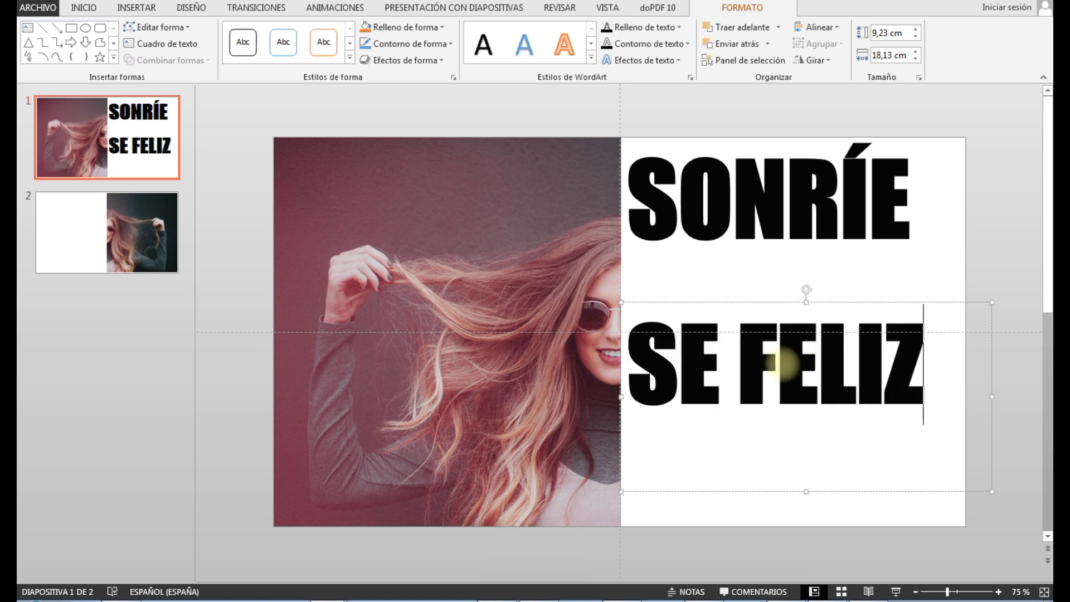
pyautogui.moveTo(719, 303); pyautogui.dragTo(726, 248)
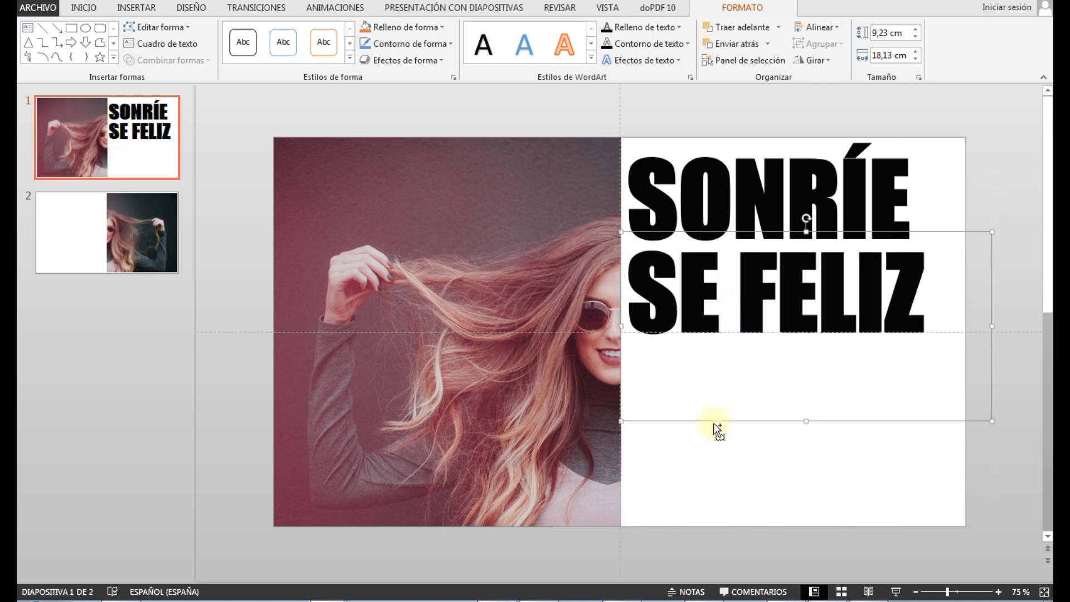
# - Duplicate the SE FELIZ box below it and retype the copy as LA VIDA
pyautogui.keyDown('ctrl'); pyautogui.moveTo(714, 422); pyautogui.dragTo(712, 506); pyautogui.keyUp('ctrl')
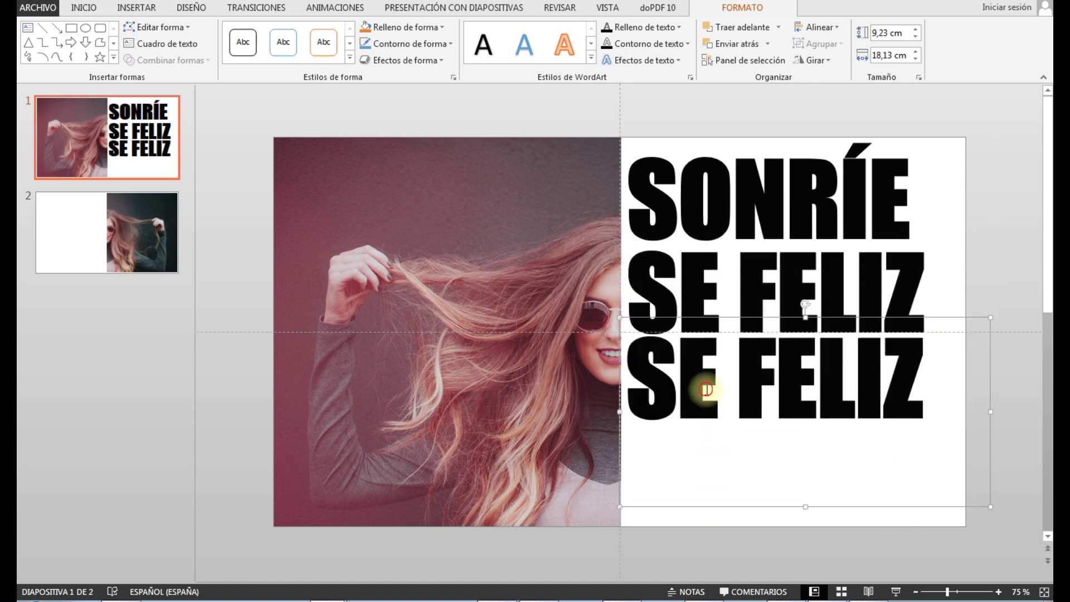
pyautogui.doubleClick(703, 386)
pyautogui.doubleClick(751, 390)
pyautogui.tripleClick(734, 385)
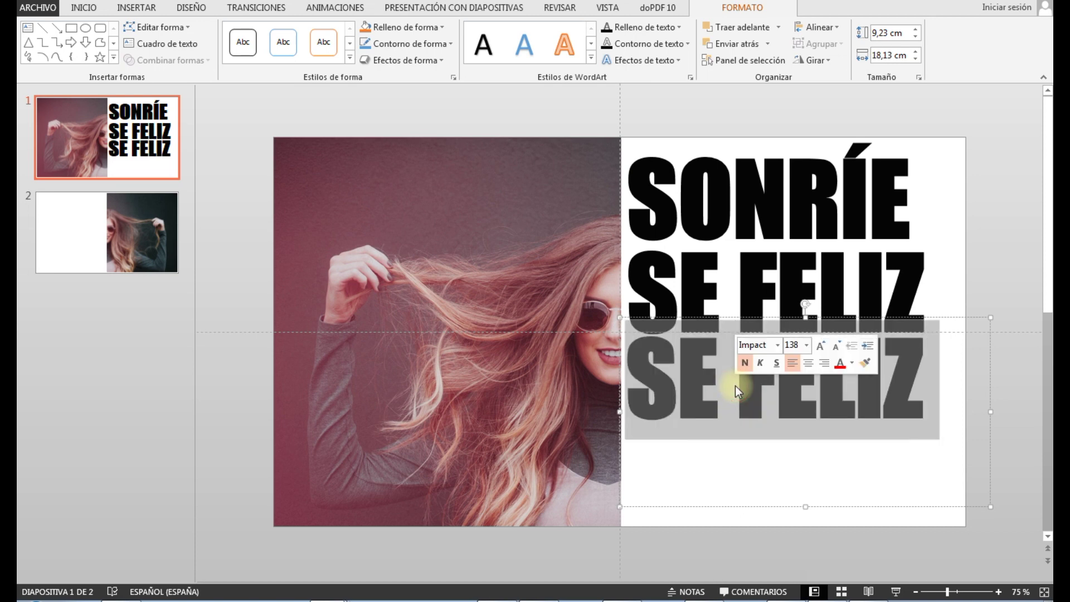
pyautogui.write('LA ')
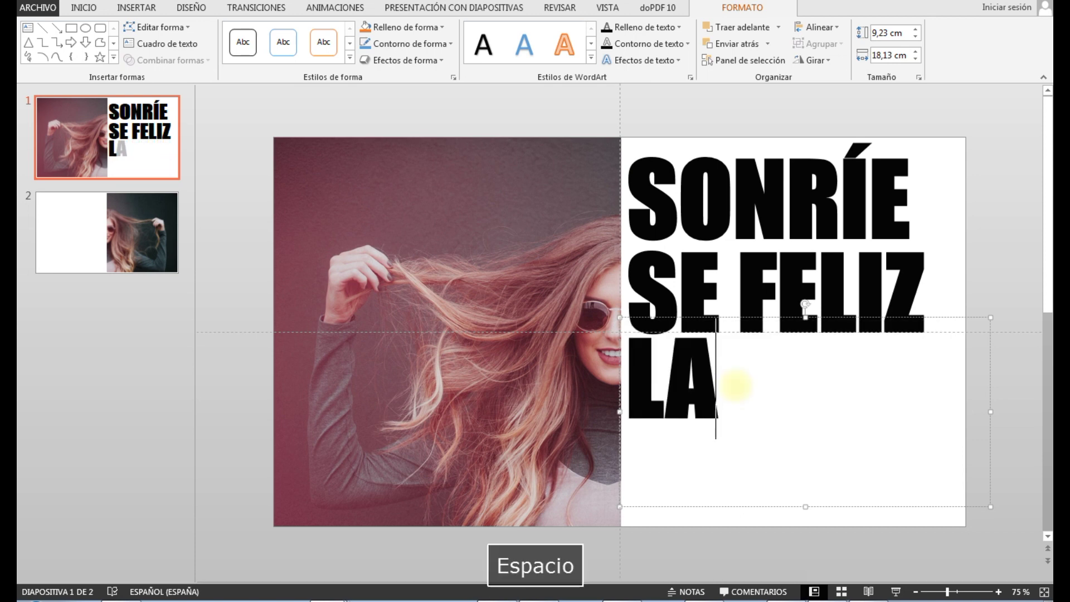
pyautogui.write('VIDA')
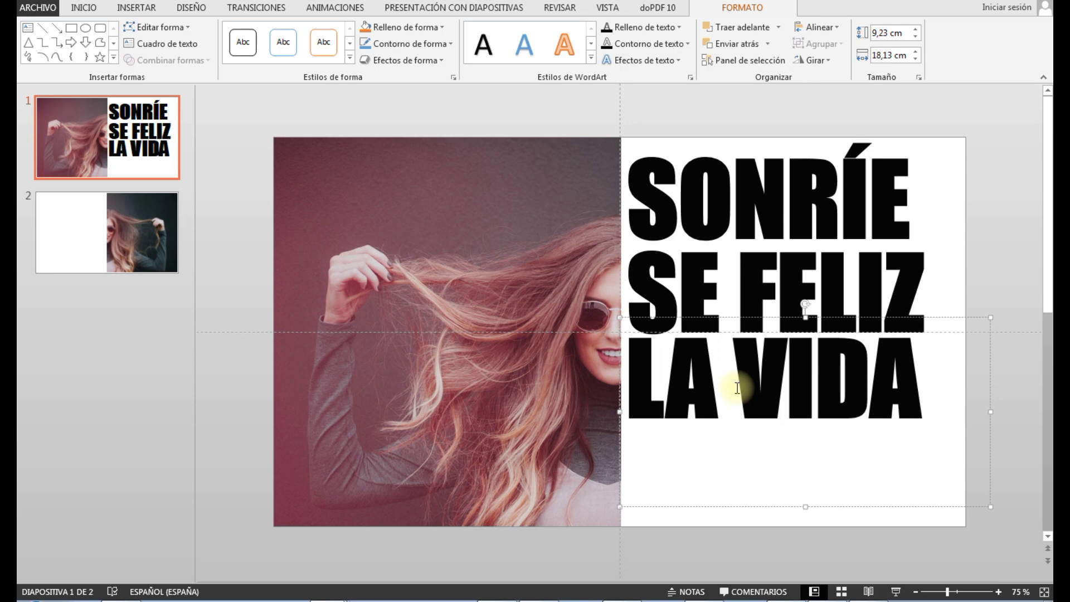
# - Duplicate the LA VIDA box below it and retype the copy as ES BELLA
pyautogui.moveTo(756, 319); pyautogui.dragTo(750, 464)
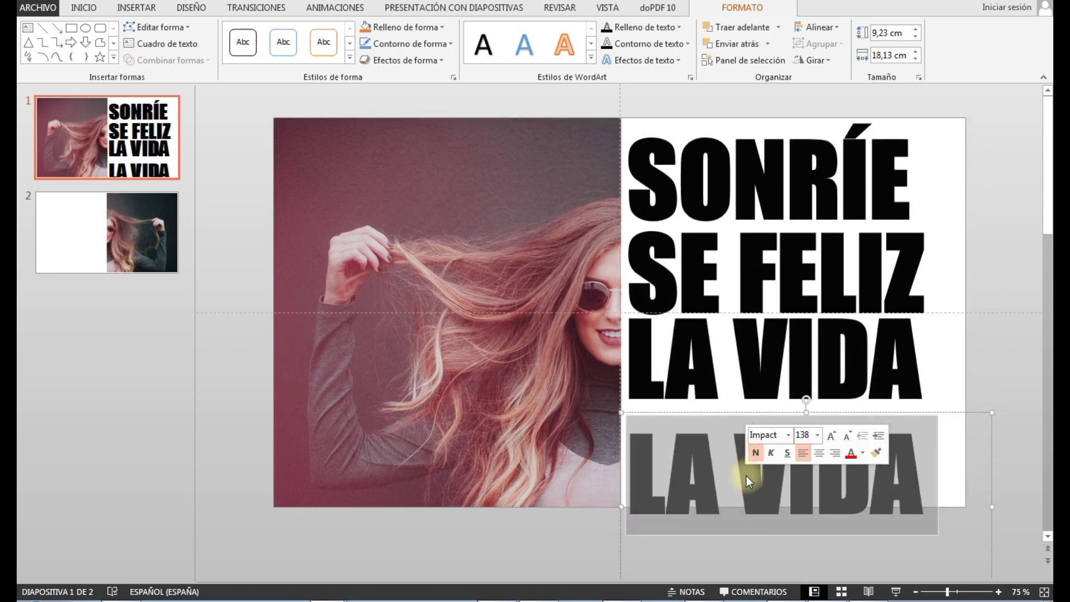
pyautogui.write('ES ')
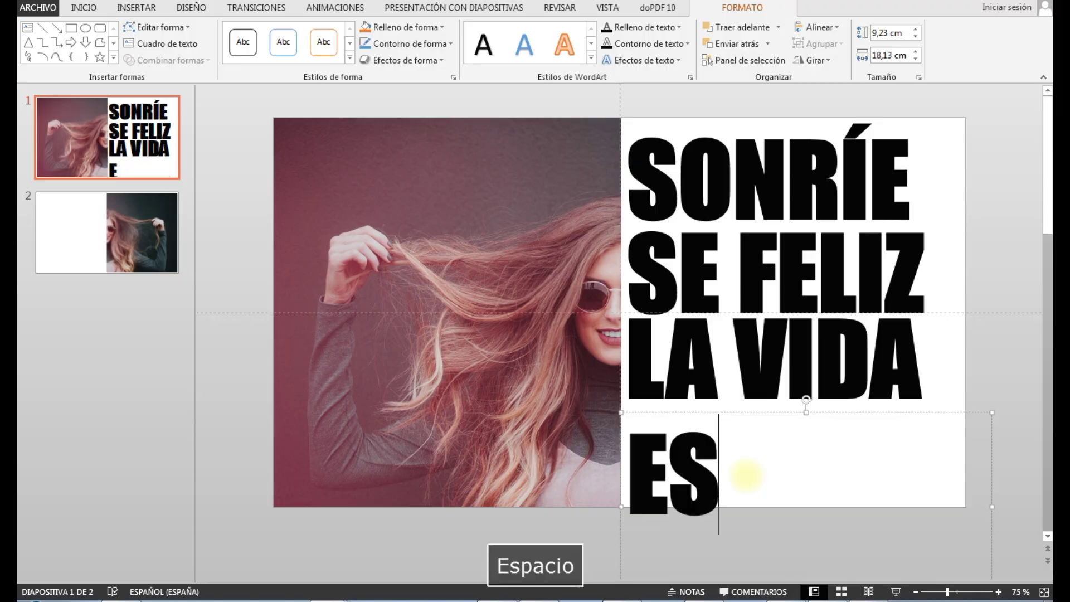
pyautogui.write('V')
pyautogui.press('BackSpace')
pyautogui.write('B')
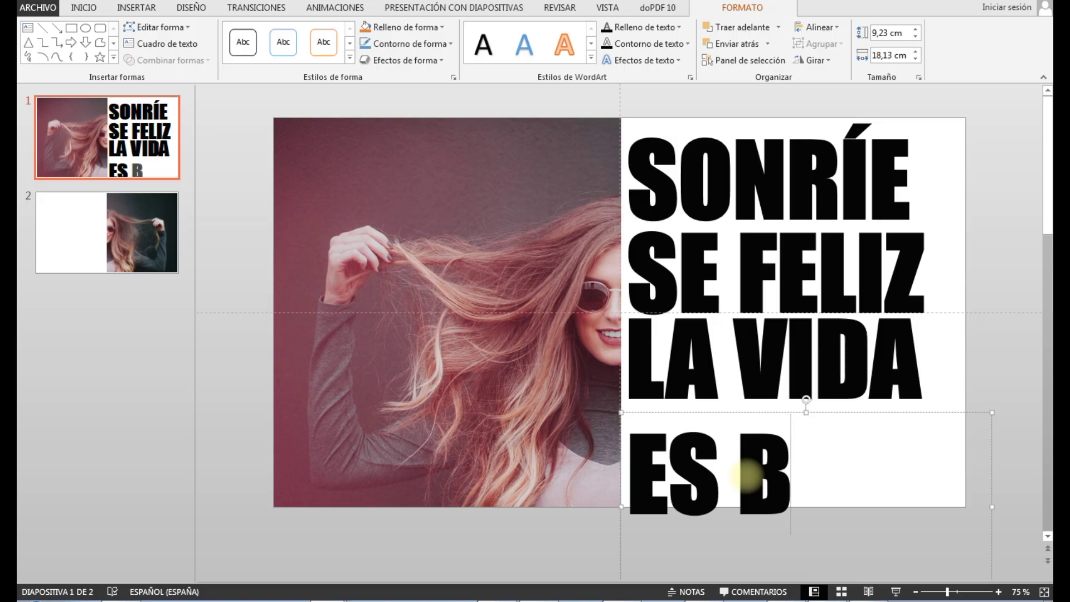
pyautogui.write('R')
pyautogui.write('ELL')
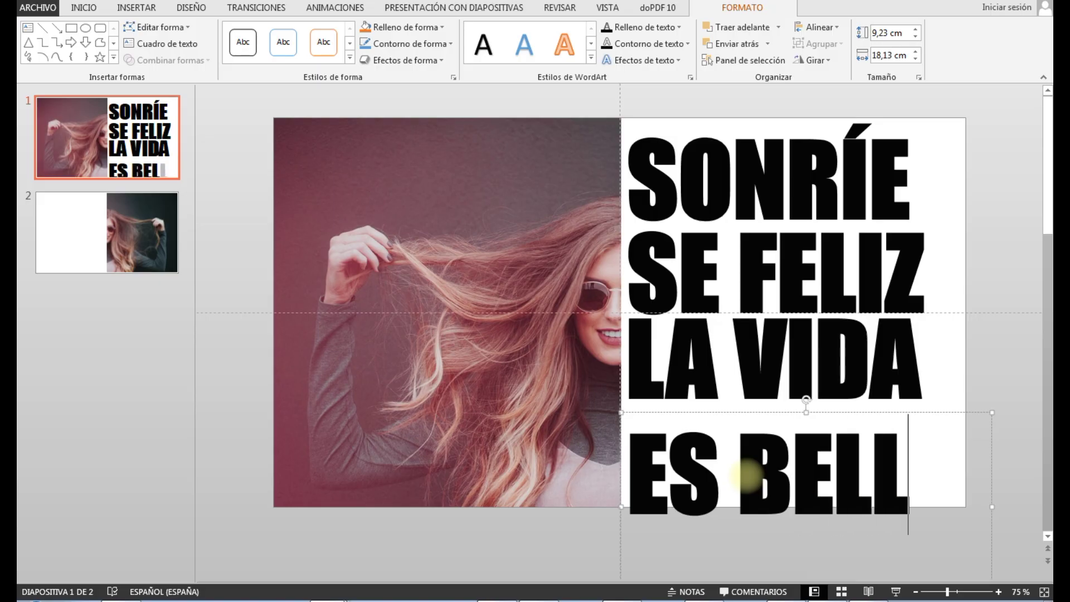
pyautogui.write('A')
pyautogui.scroll(-1, 708, 267)
pyautogui.click(750, 190)
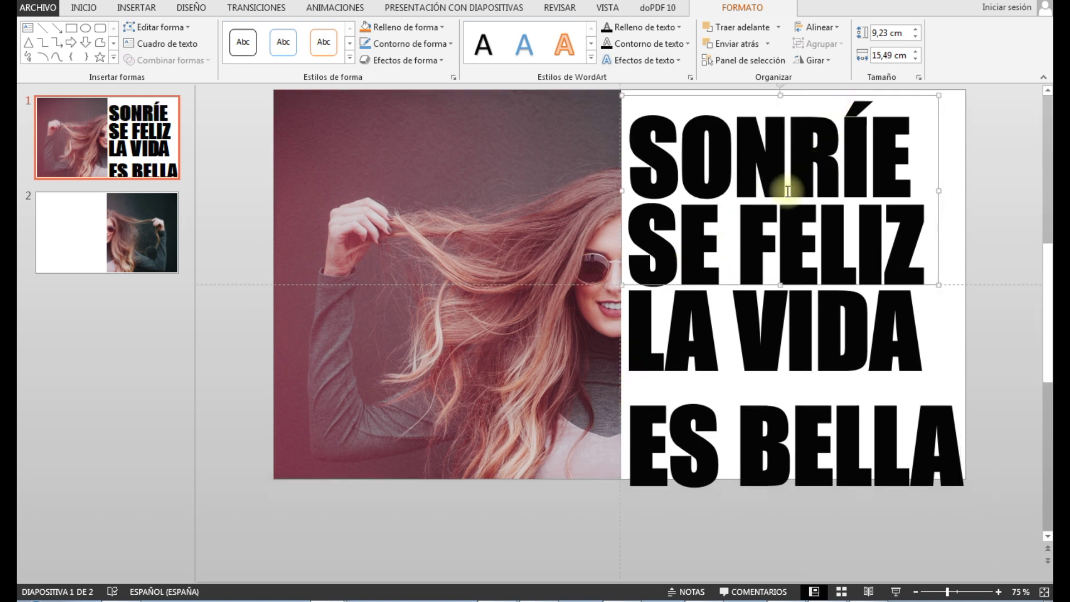
# - Left-align the SONRÍE, SE FELIZ and ES BELLA boxes and move them onto the white right half
pyautogui.click(787, 152)
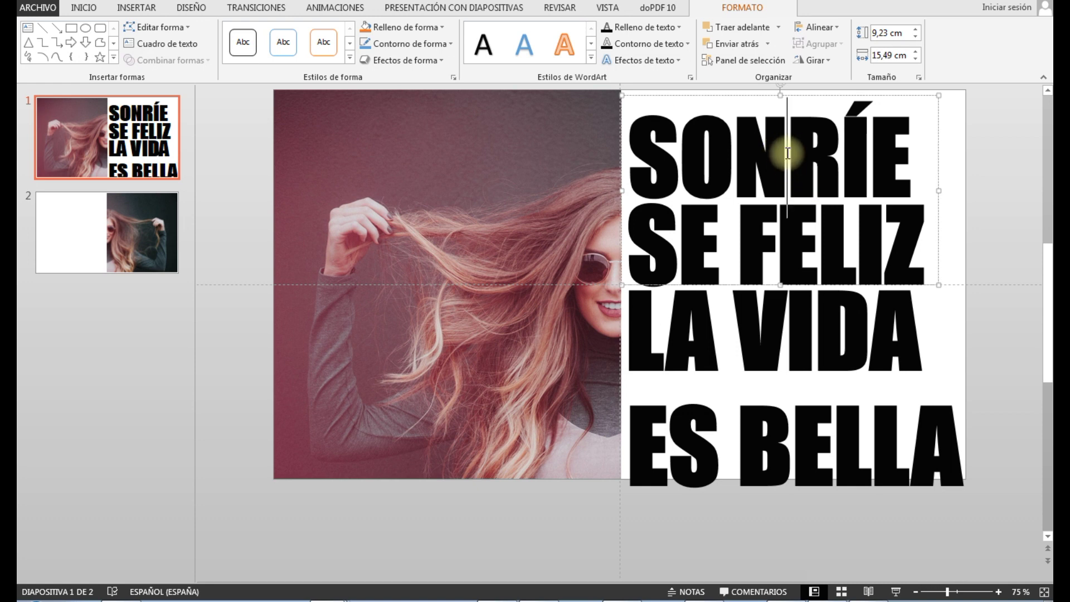
pyautogui.click(804, 233)
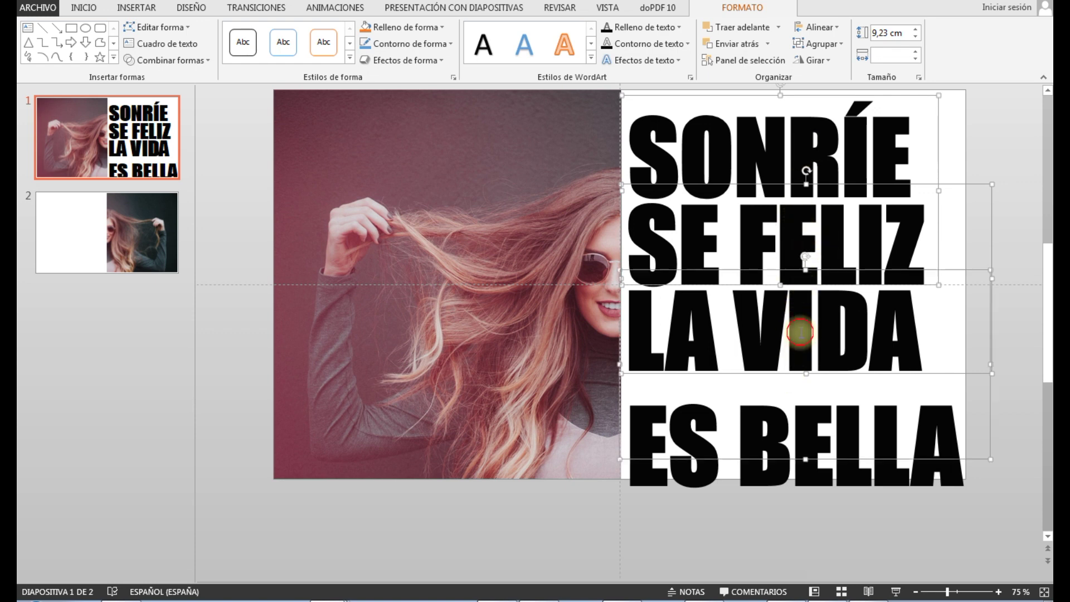
pyautogui.keyDown('shift'); pyautogui.click(800, 449); pyautogui.keyUp('shift')
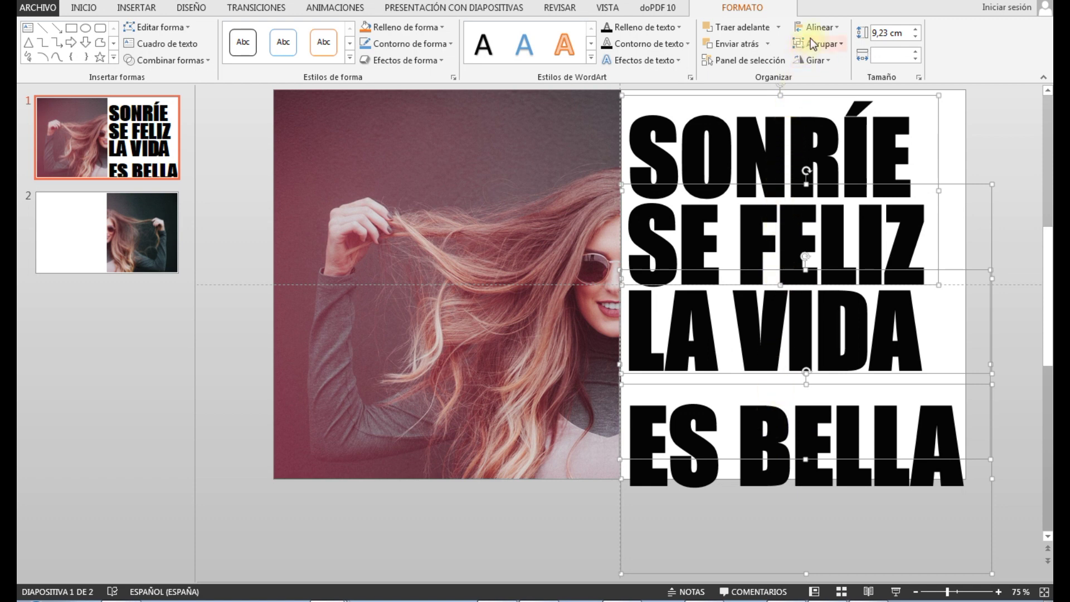
pyautogui.click(825, 31)
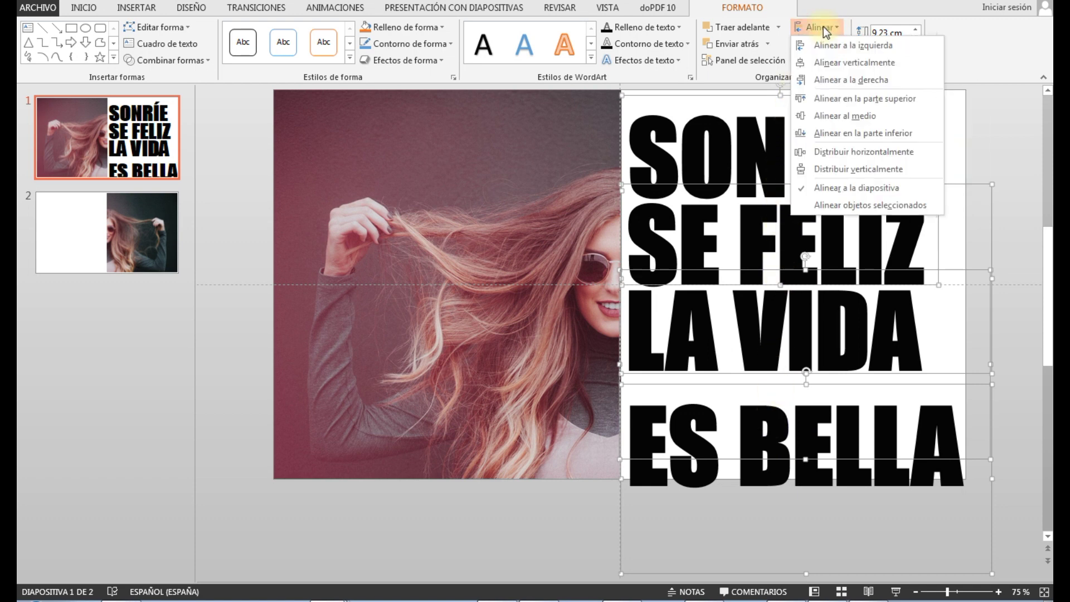
pyautogui.click(825, 46)
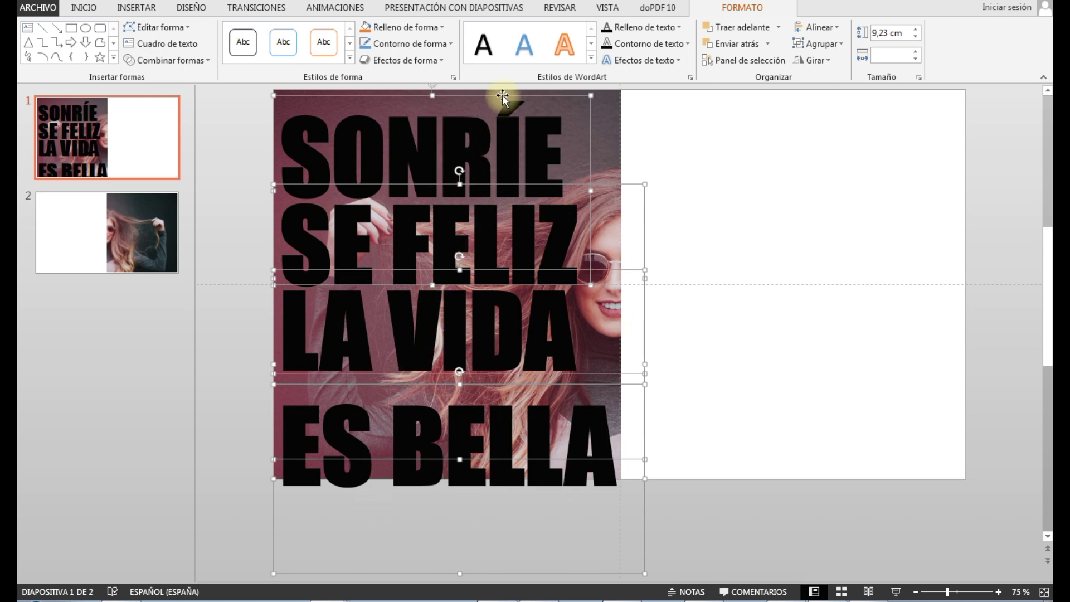
pyautogui.moveTo(507, 103); pyautogui.dragTo(843, 102)
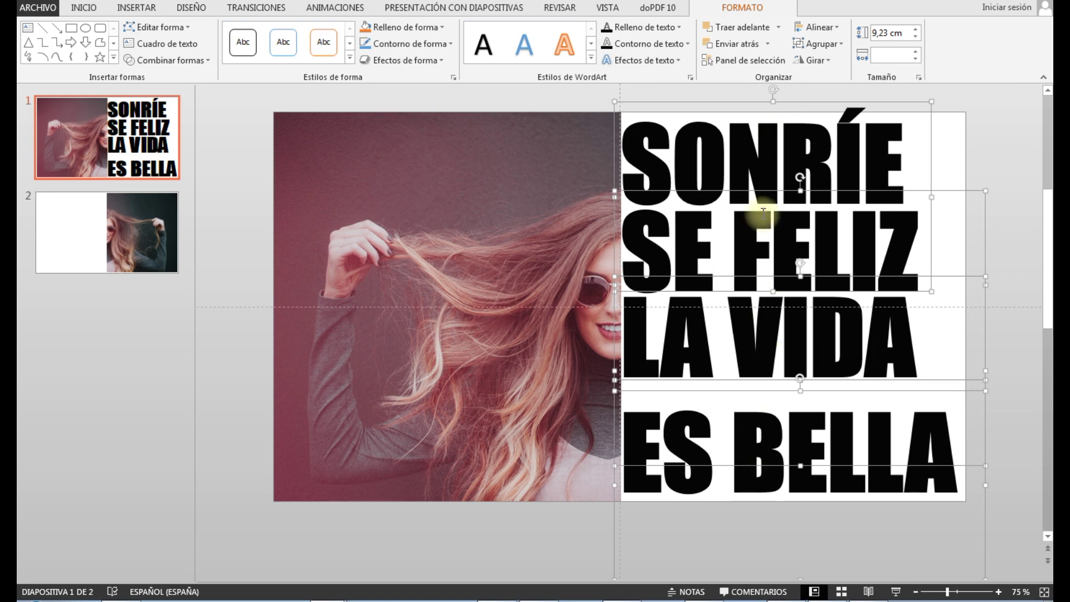
# - Give the SONRÍE SE FELIZ, LA VIDA and ES BELLA boxes very tight (Muy estrecho) character spacing
pyautogui.click(989, 259)
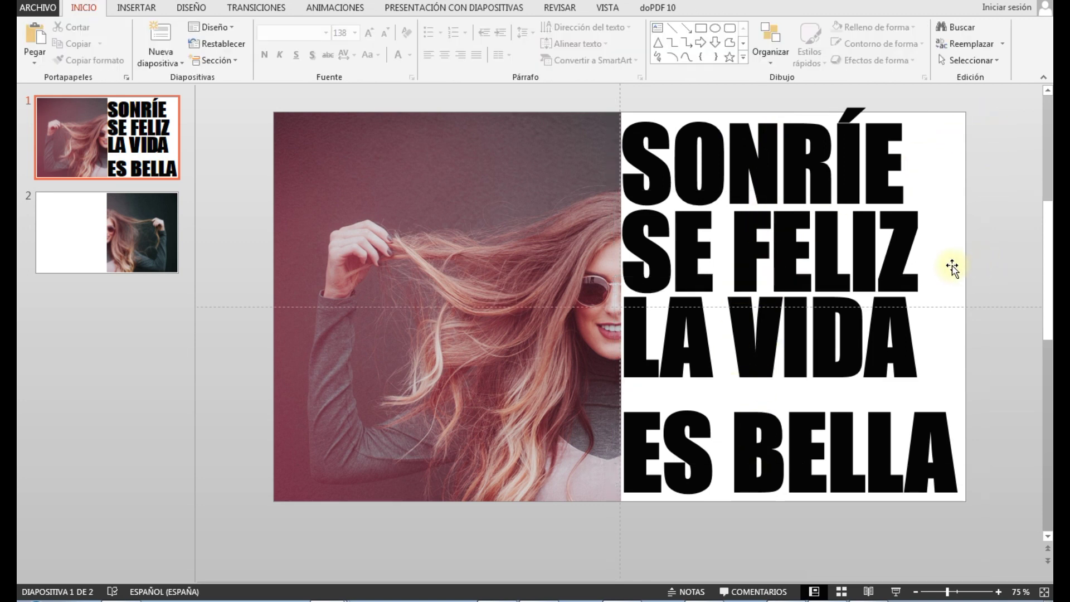
pyautogui.click(812, 163)
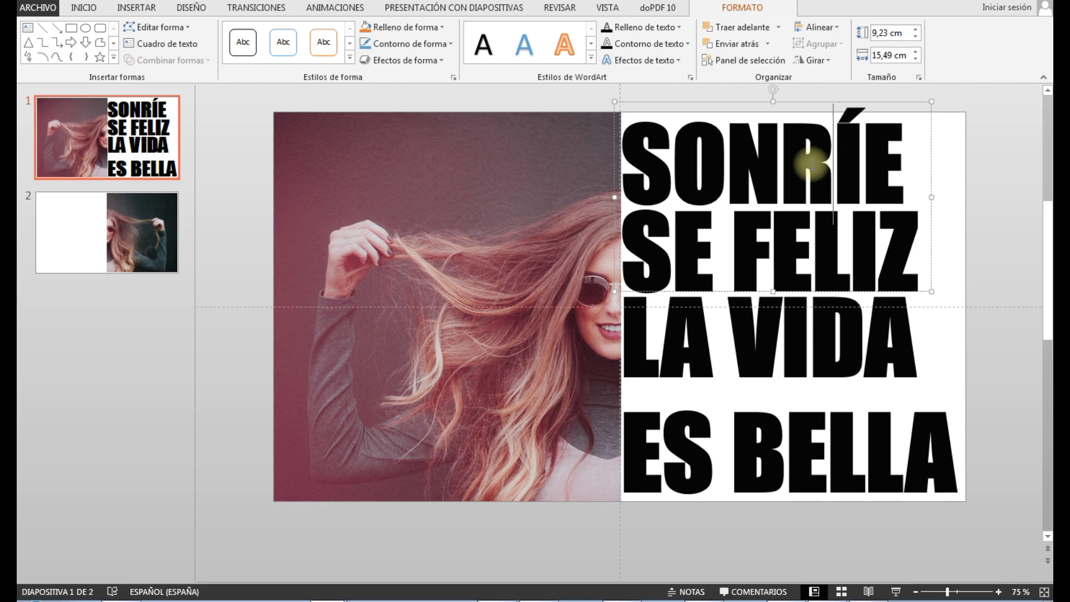
pyautogui.keyDown('shift'); pyautogui.click(792, 226); pyautogui.keyUp('shift')
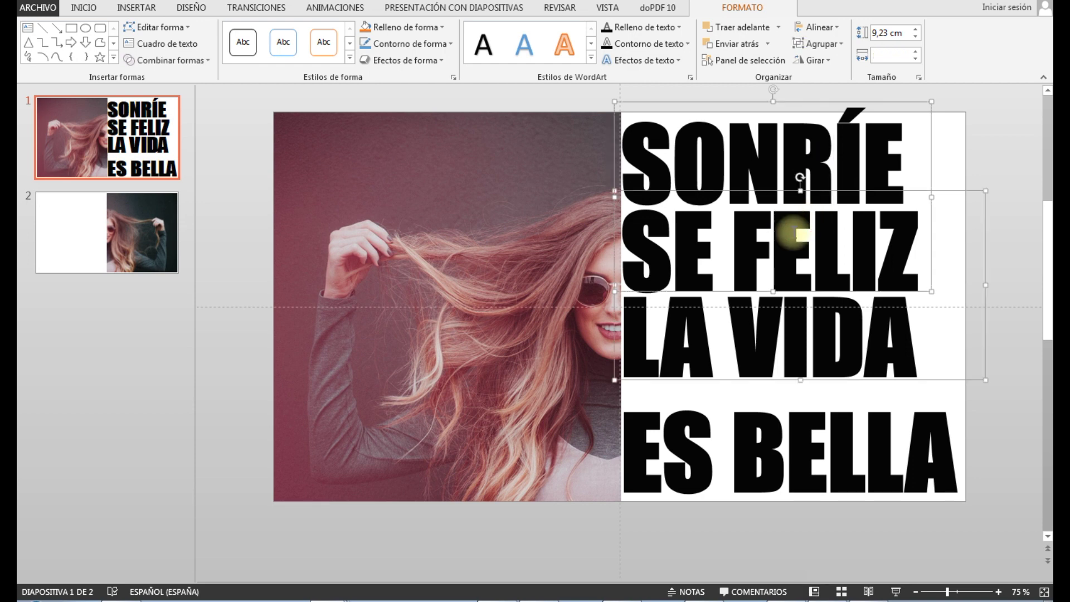
pyautogui.keyDown('shift'); pyautogui.click(810, 440); pyautogui.keyUp('shift')
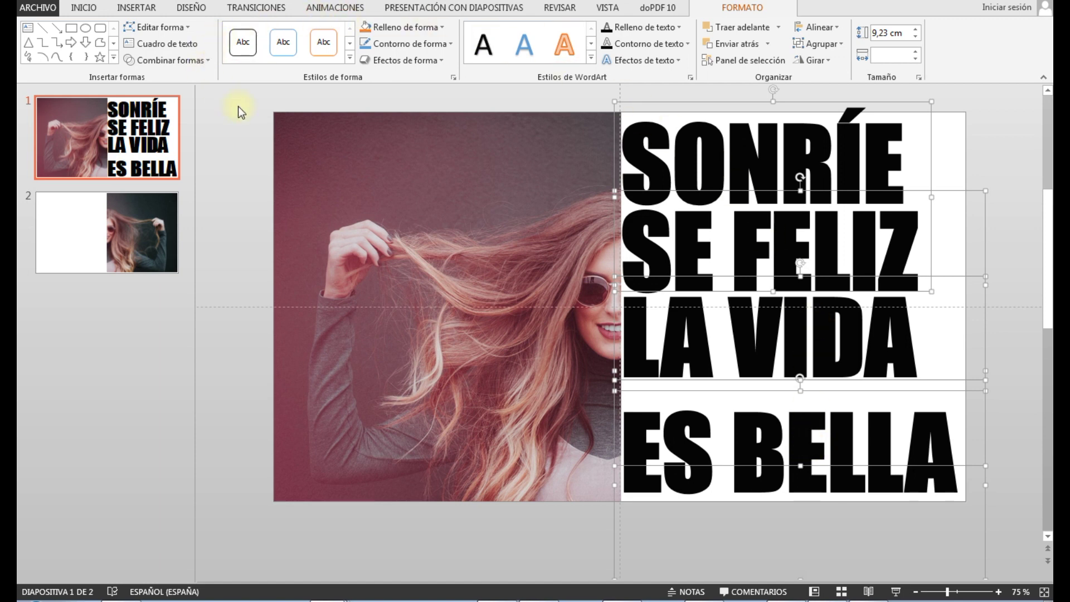
pyautogui.click(83, 7)
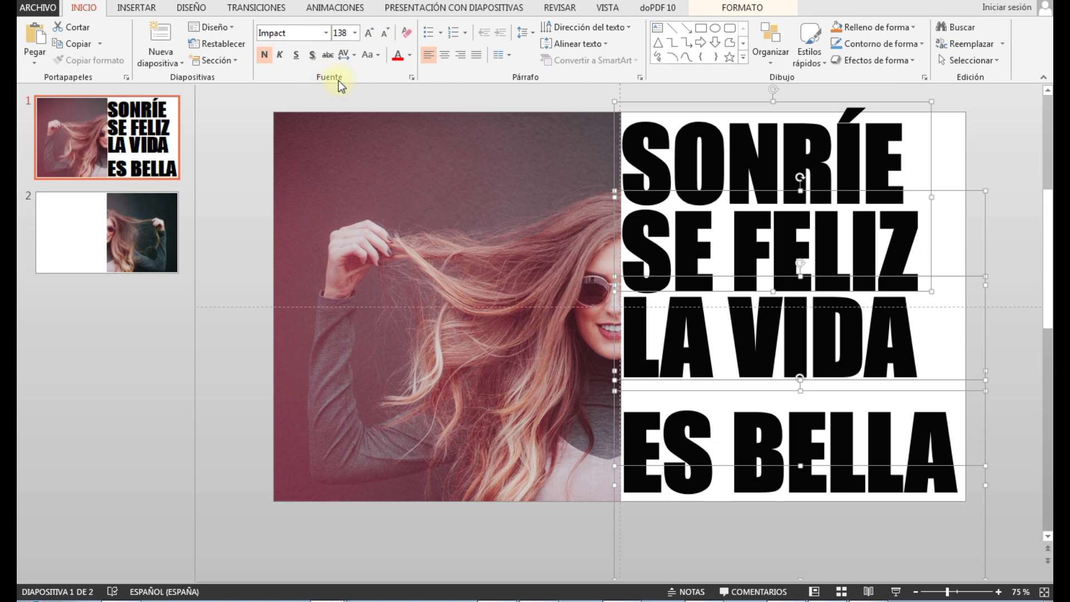
pyautogui.click(355, 58)
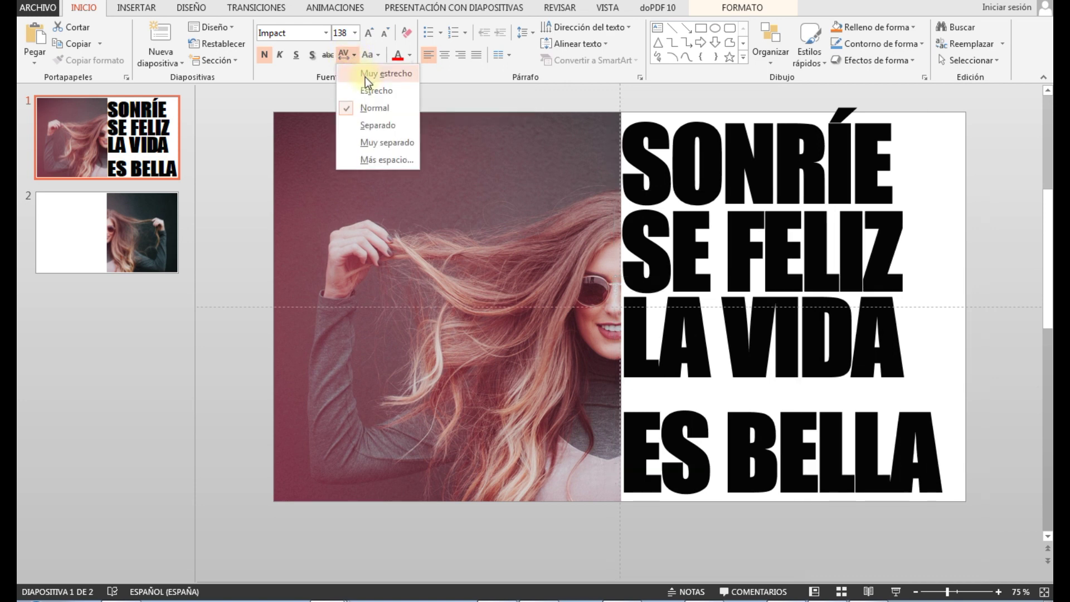
pyautogui.click(365, 77)
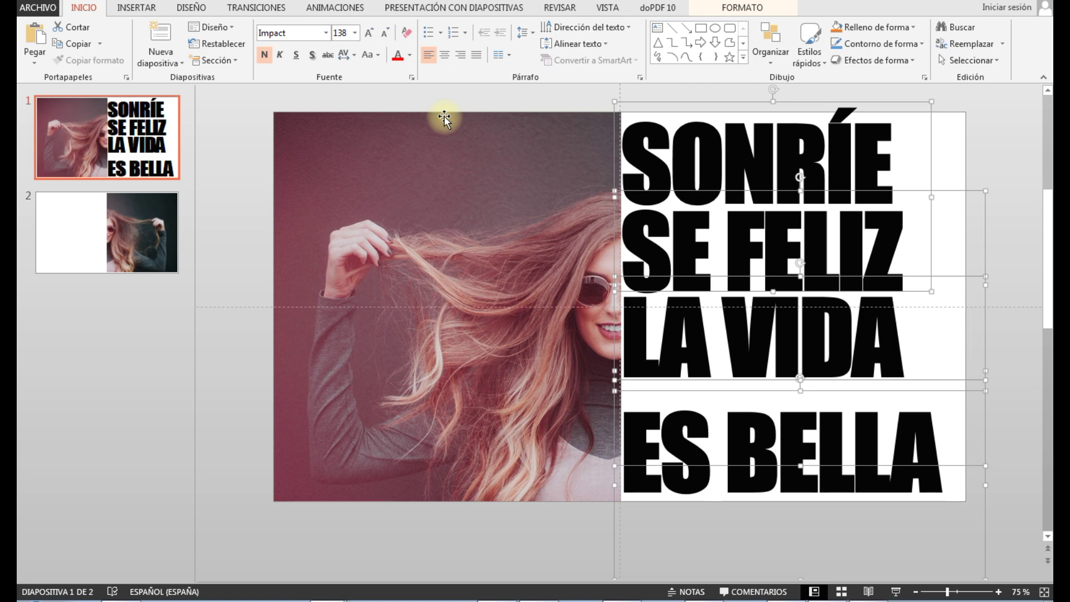
pyautogui.click(941, 148)
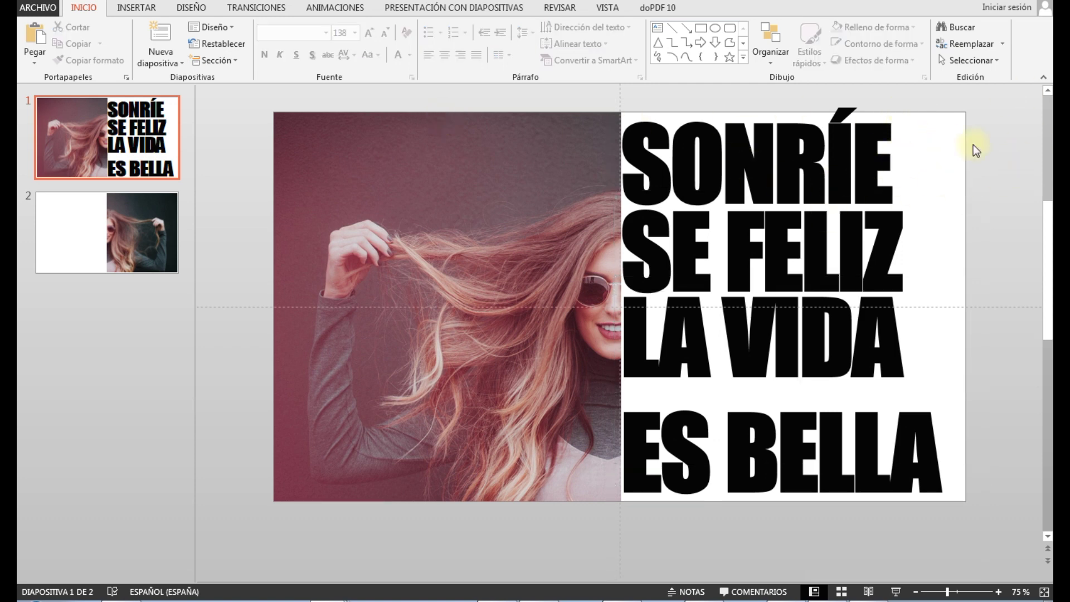
# - Drag ES BELLA up so it sits snugly under LA VIDA with no gap
pyautogui.click(778, 453)
pyautogui.moveTo(780, 394); pyautogui.dragTo(774, 363)
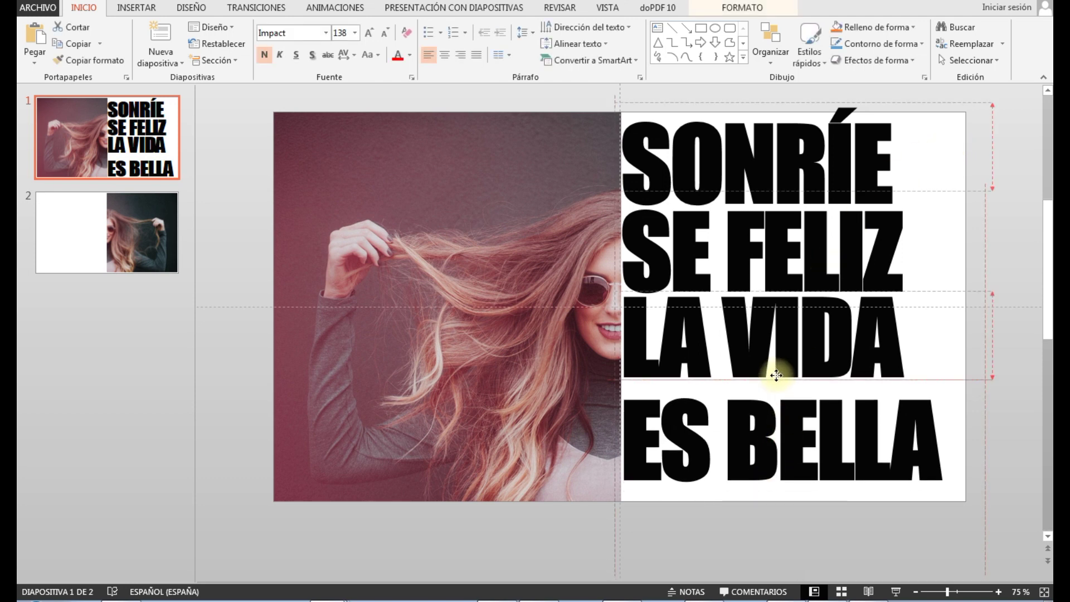
pyautogui.moveTo(775, 363); pyautogui.dragTo(774, 361)
pyautogui.scroll(1, 775, 361)
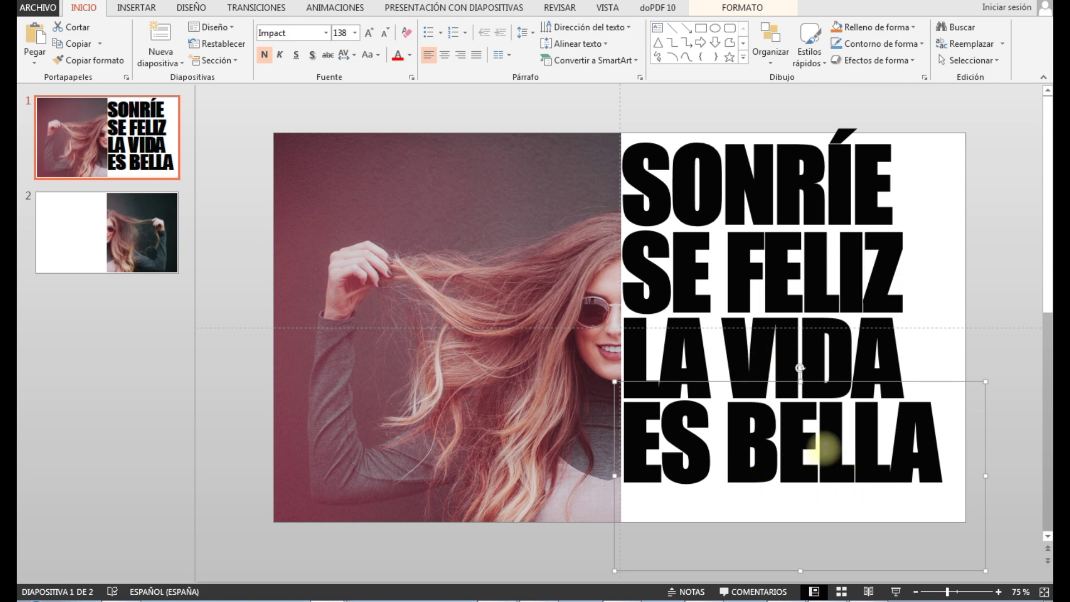
pyautogui.click(949, 179)
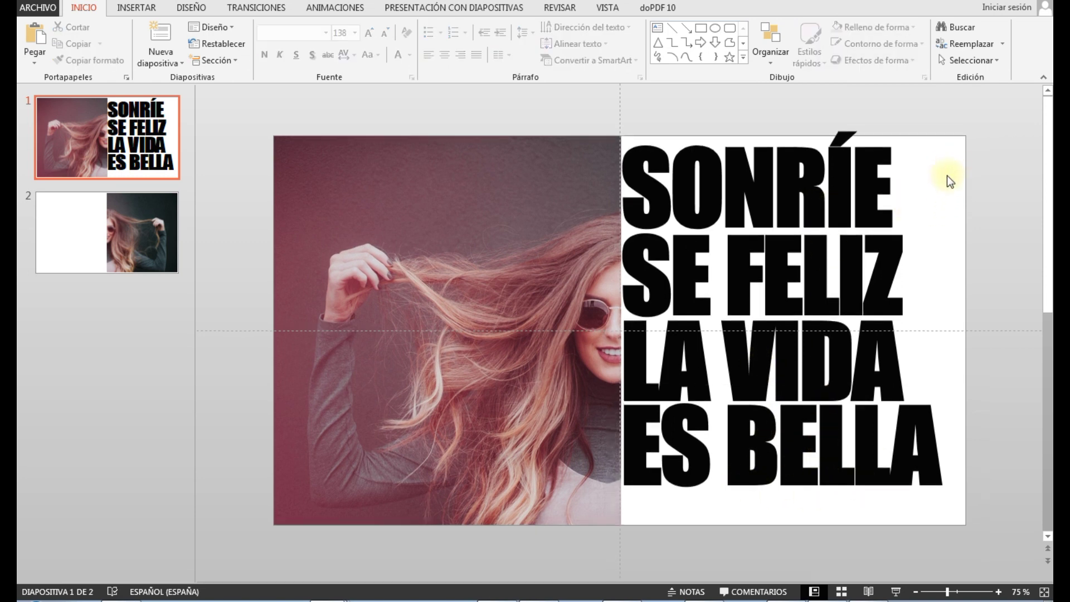
# - Merge the three word boxes with Combinar formas into one 17,35 × 15,72 cm shape
pyautogui.click(801, 178)
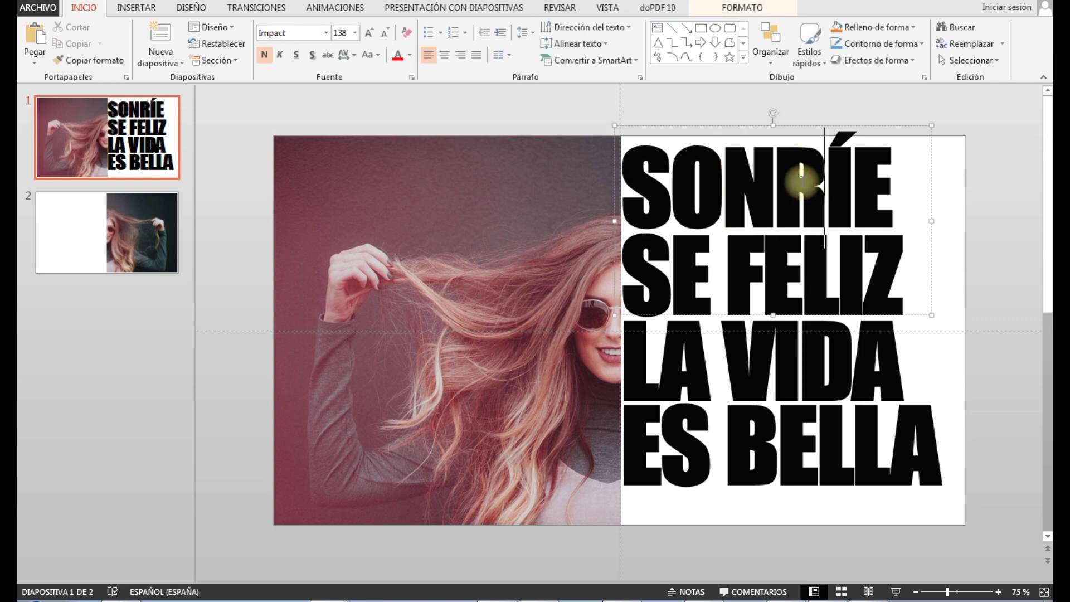
pyautogui.keyDown('shift'); pyautogui.click(788, 273); pyautogui.keyUp('shift')
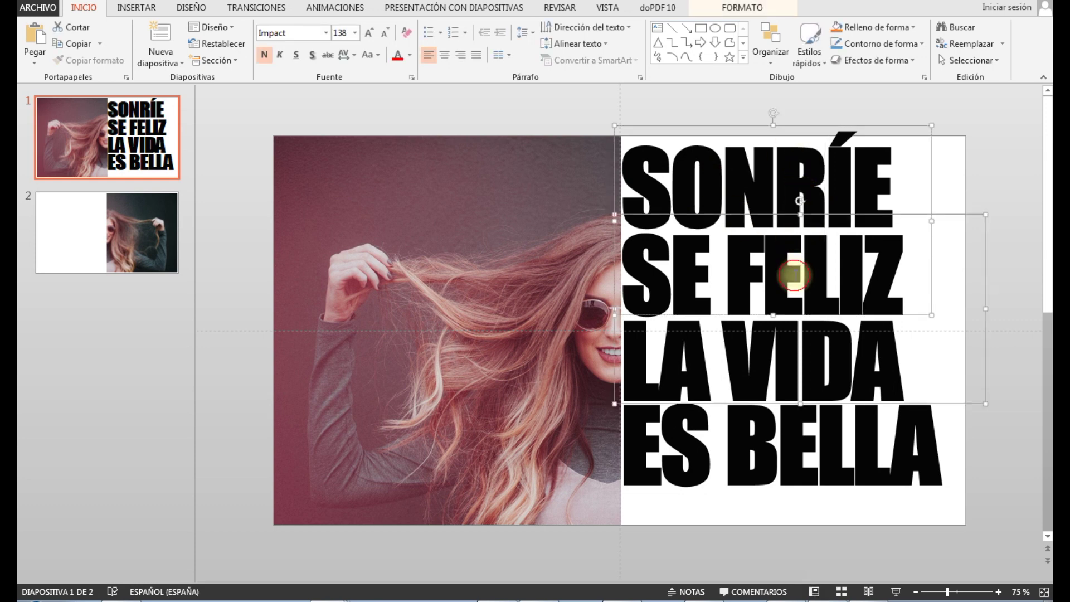
pyautogui.keyDown('shift'); pyautogui.click(796, 443); pyautogui.keyUp('shift')
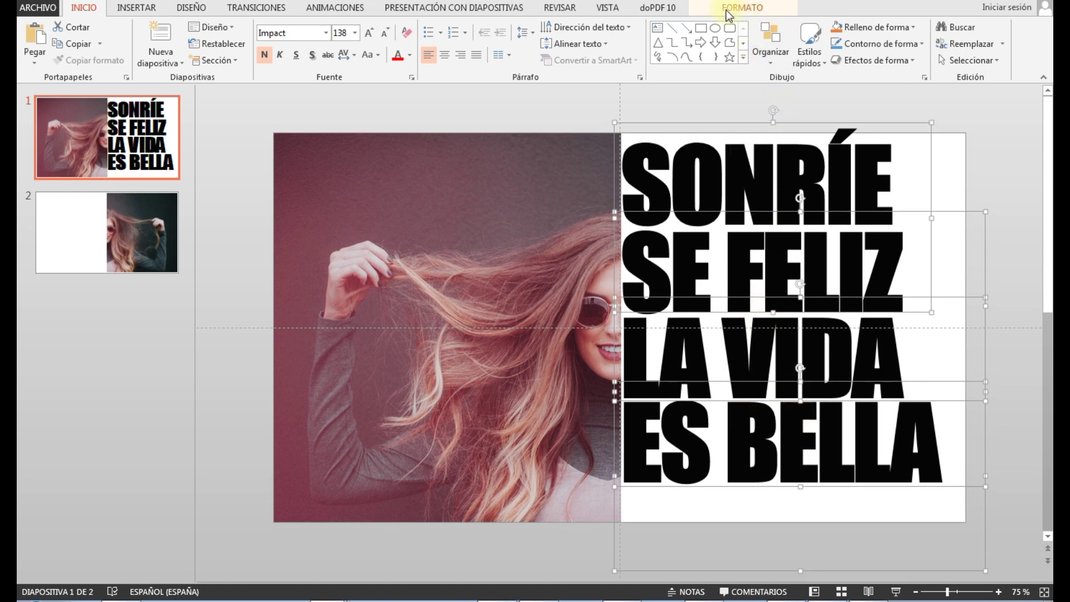
pyautogui.click(742, 8)
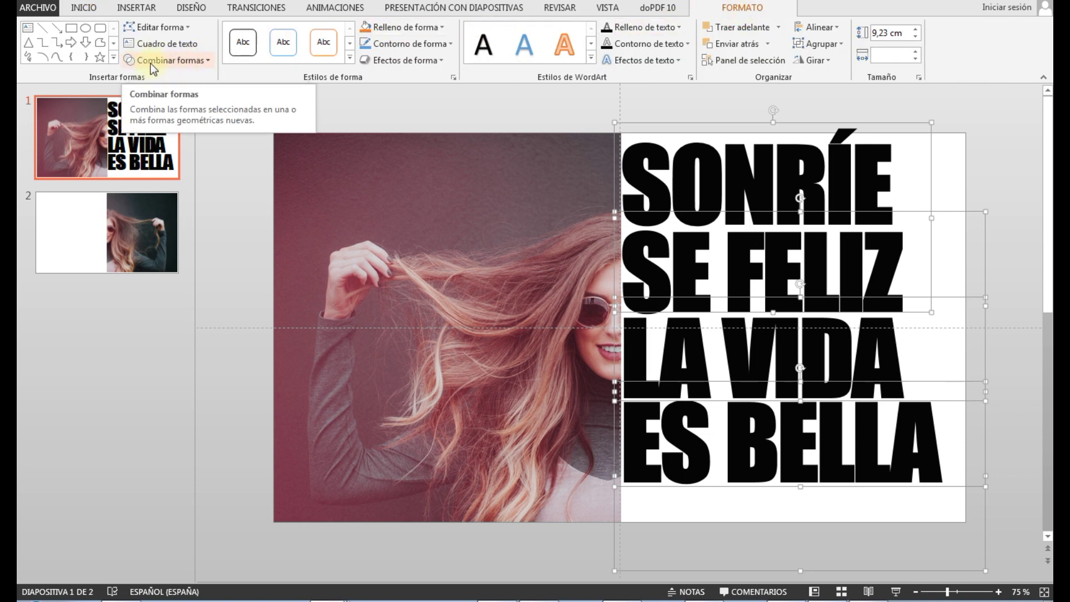
pyautogui.click(194, 68)
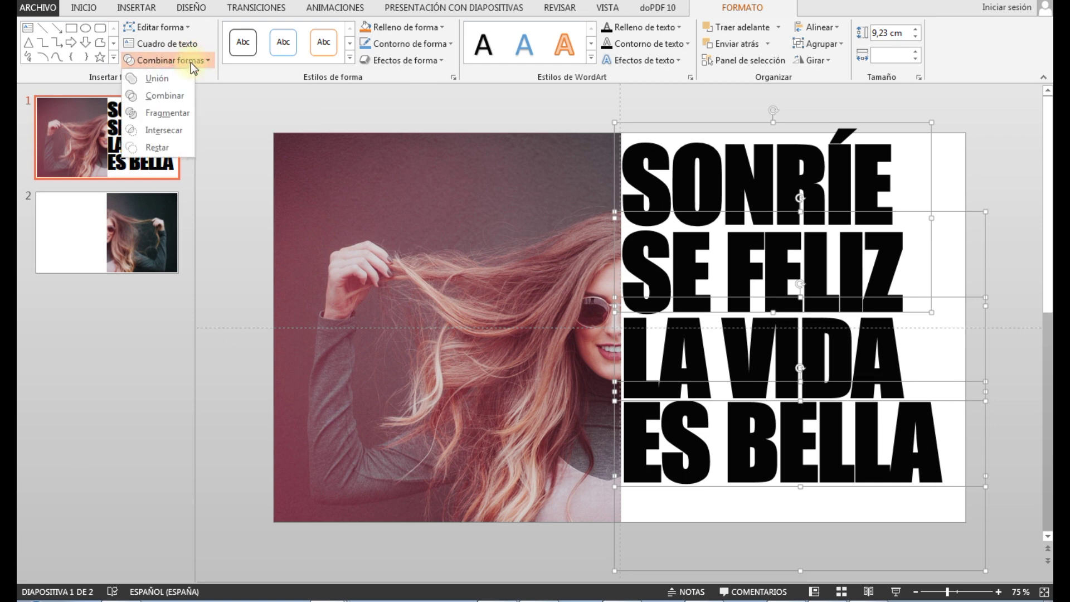
pyautogui.click(157, 78)
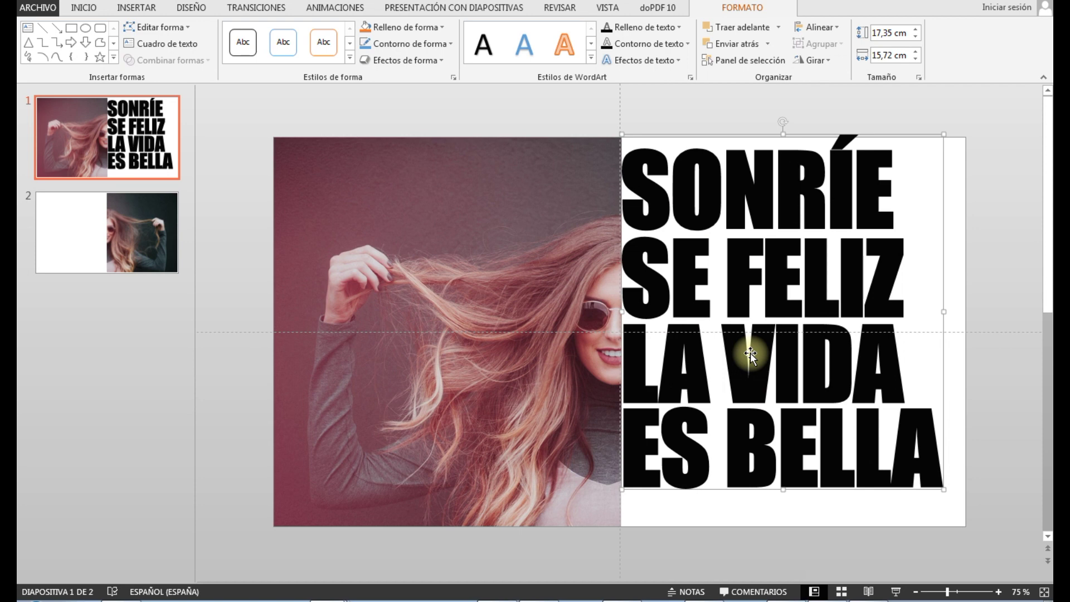
# - Nudge the merged word shape down and right so it sits fully inside the right half
pyautogui.click(887, 146)
pyautogui.click(788, 239)
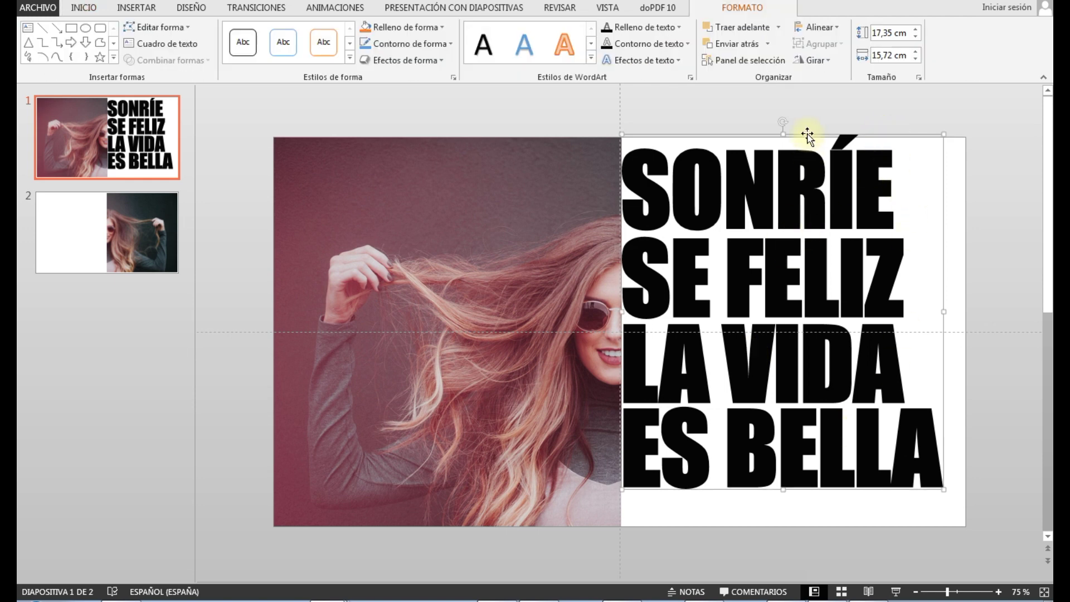
pyautogui.moveTo(807, 132); pyautogui.dragTo(829, 150)
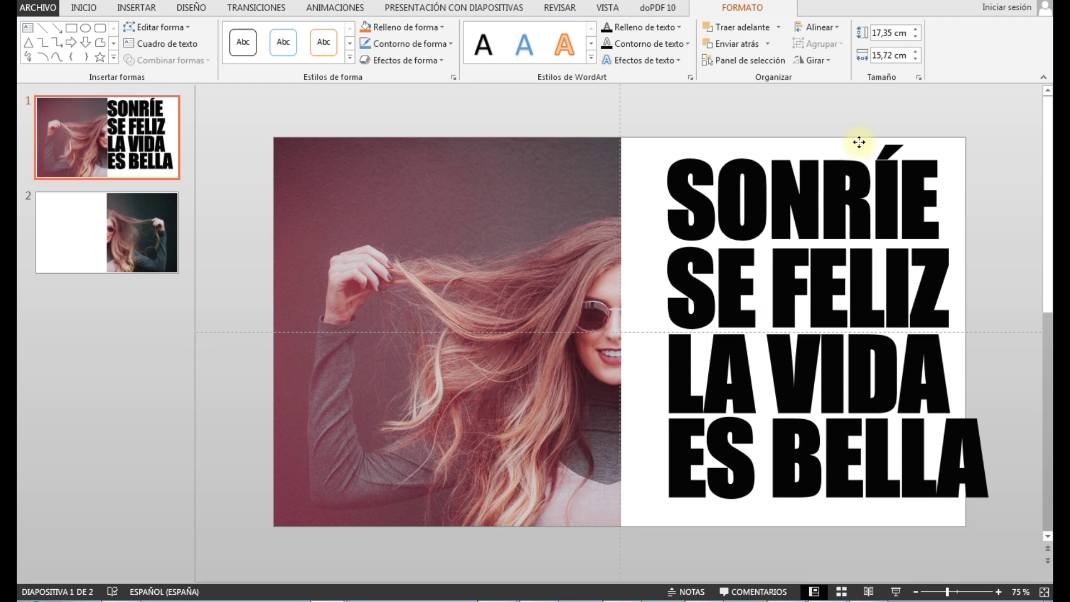
pyautogui.moveTo(829, 150); pyautogui.dragTo(812, 165)
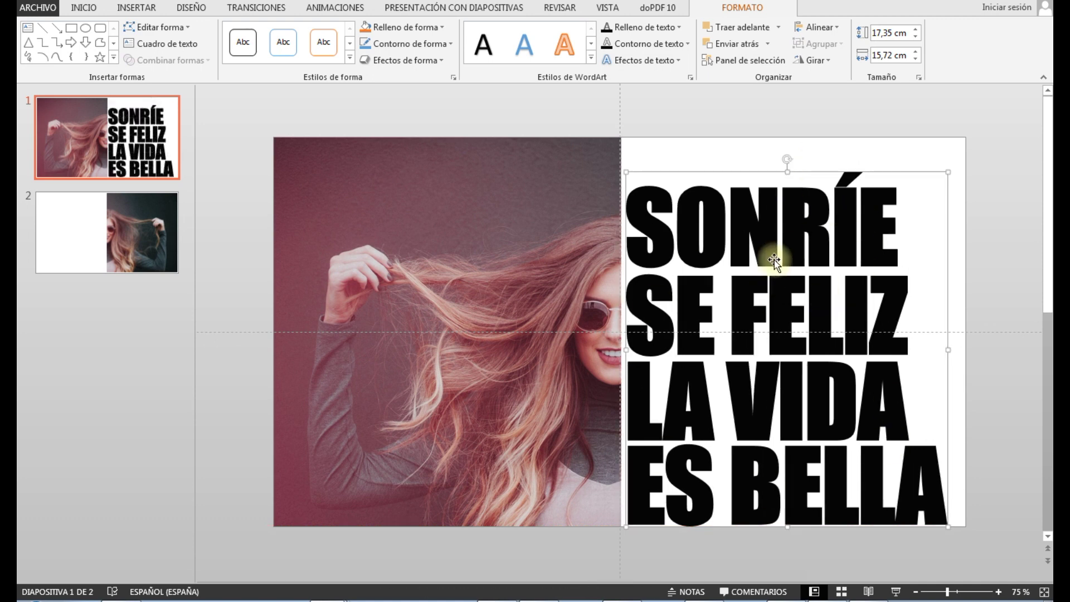
pyautogui.click(871, 162)
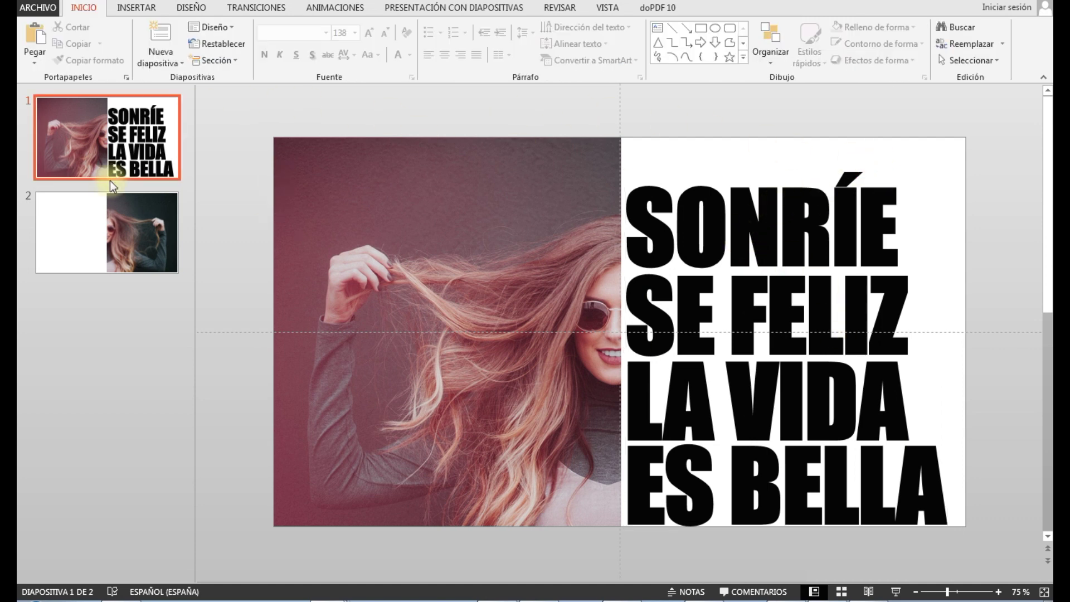
# - Copy the woman's photo from slide 2 and paste it full-size onto slide 1
pyautogui.click(103, 233)
pyautogui.click(702, 177)
pyautogui.rightClick(703, 176)
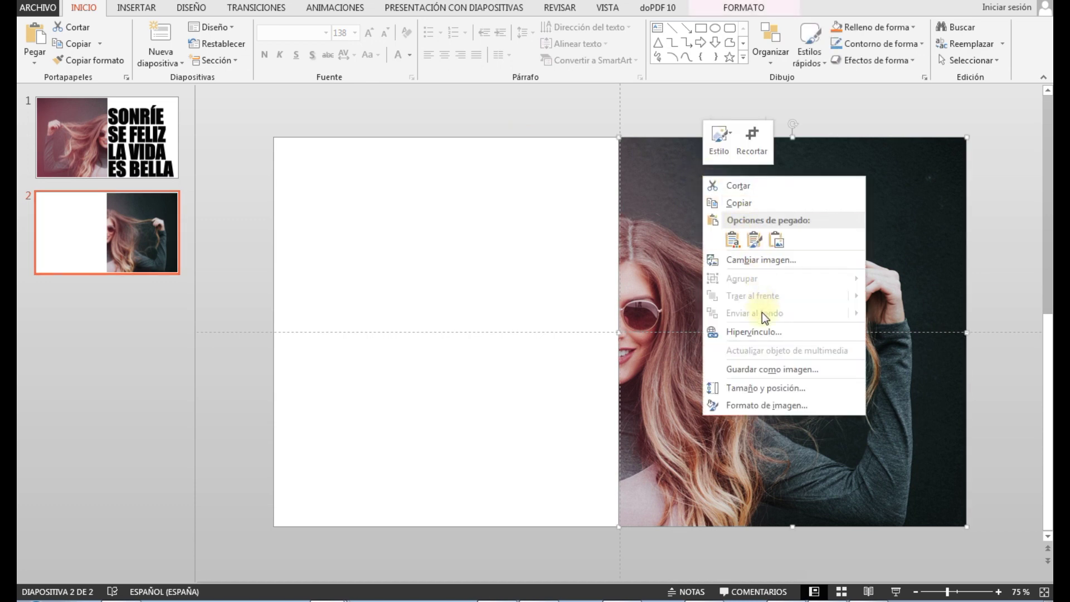
pyautogui.click(730, 209)
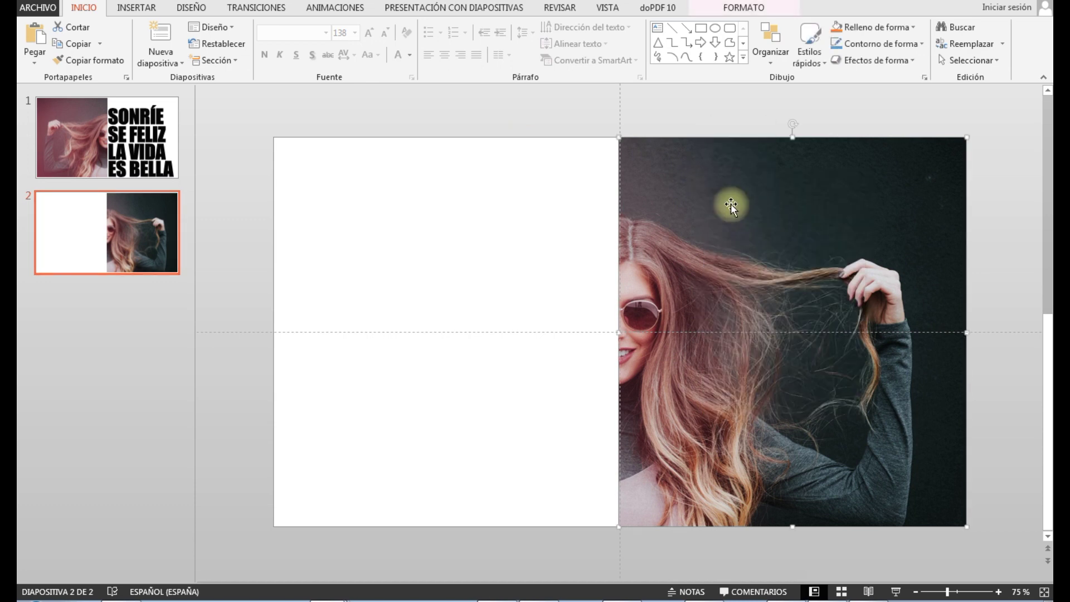
pyautogui.click(128, 136)
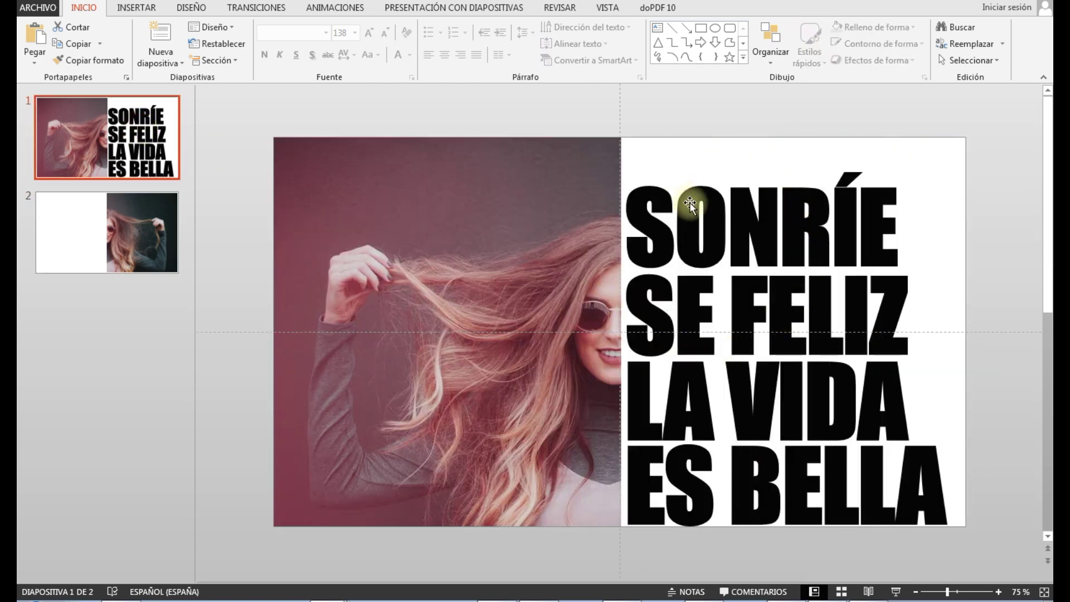
pyautogui.rightClick(699, 166)
pyautogui.click(729, 190)
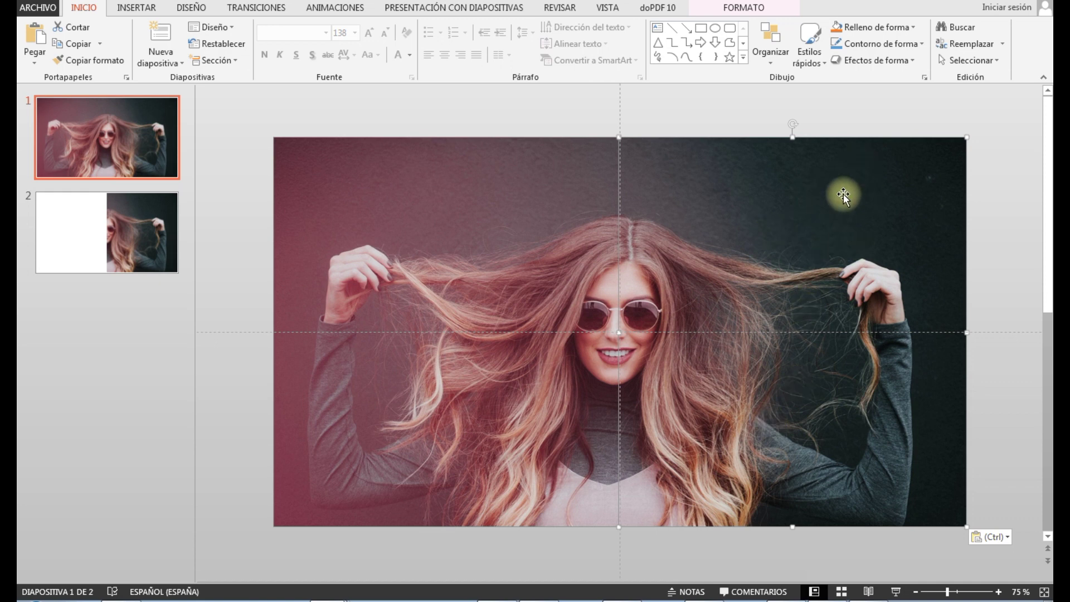
# - Send the pasted photo behind the merged words, then reselect the photo
pyautogui.rightClick(843, 195)
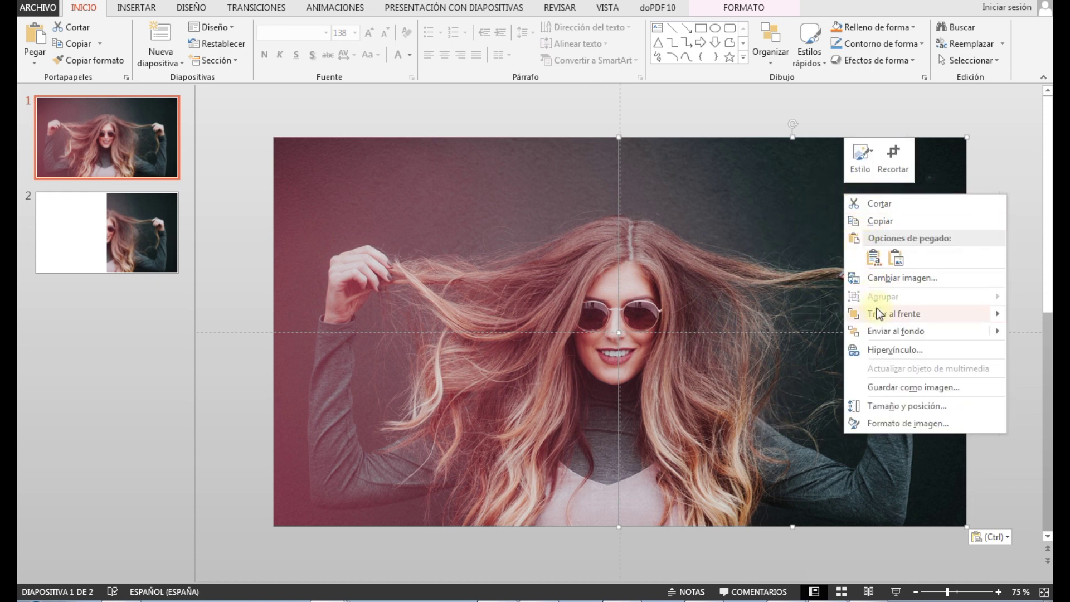
pyautogui.moveTo(896, 331)
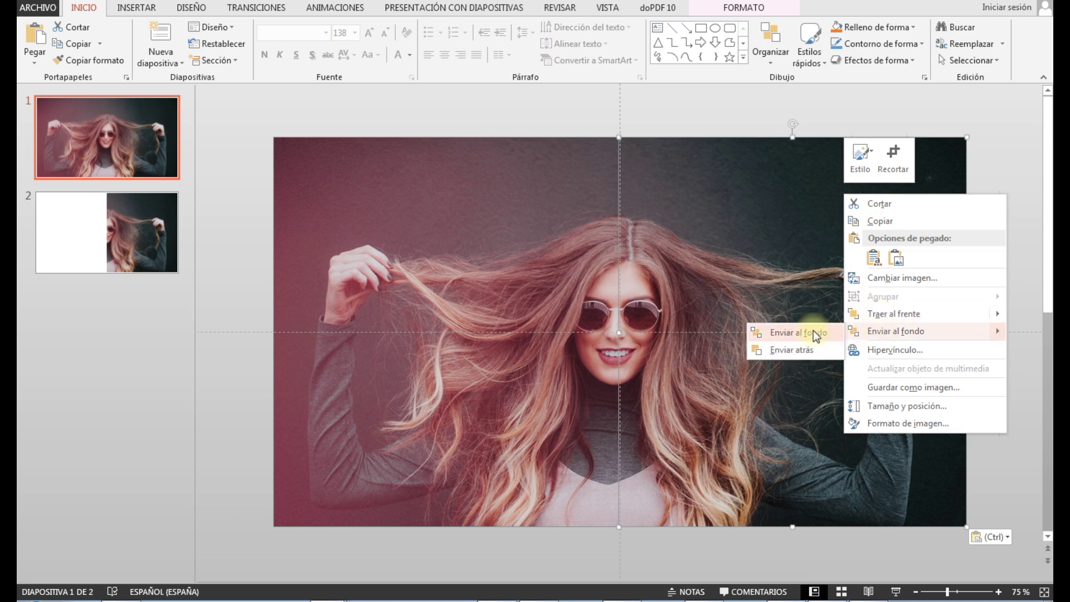
pyautogui.click(811, 332)
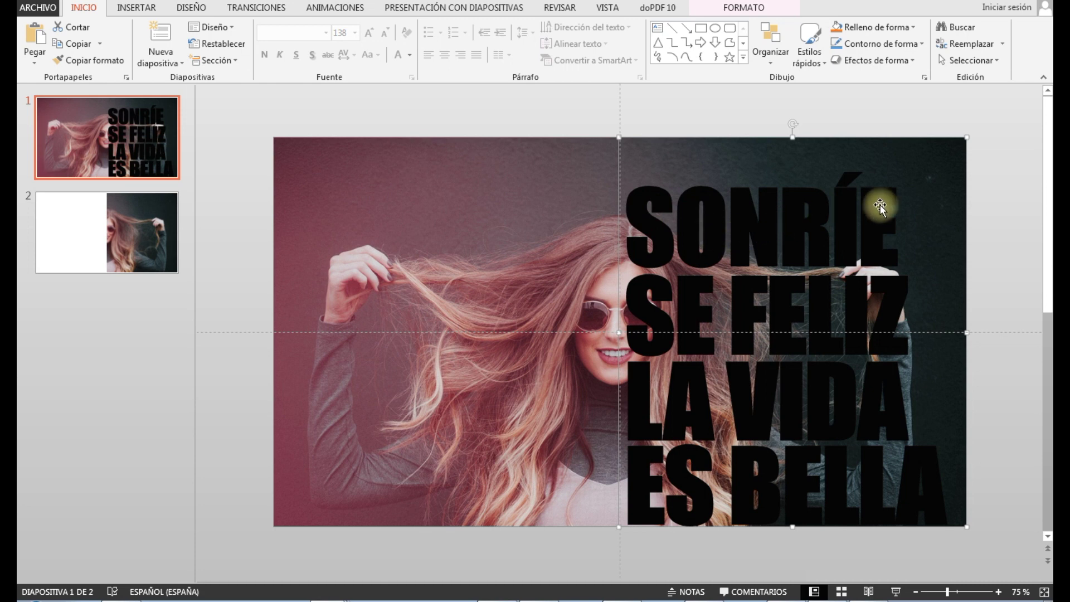
pyautogui.click(986, 189)
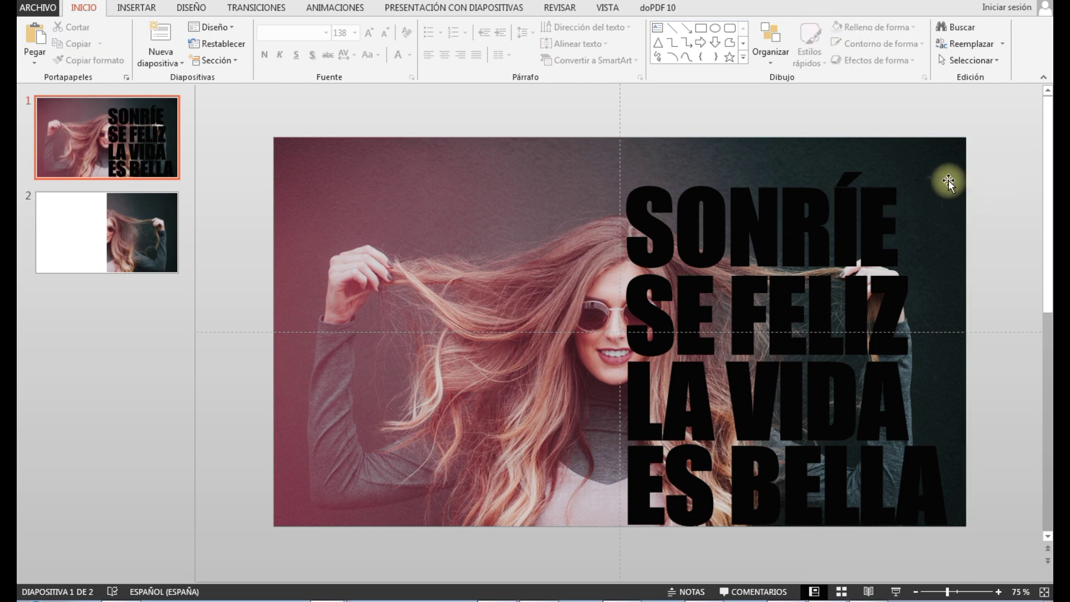
pyautogui.click(920, 173)
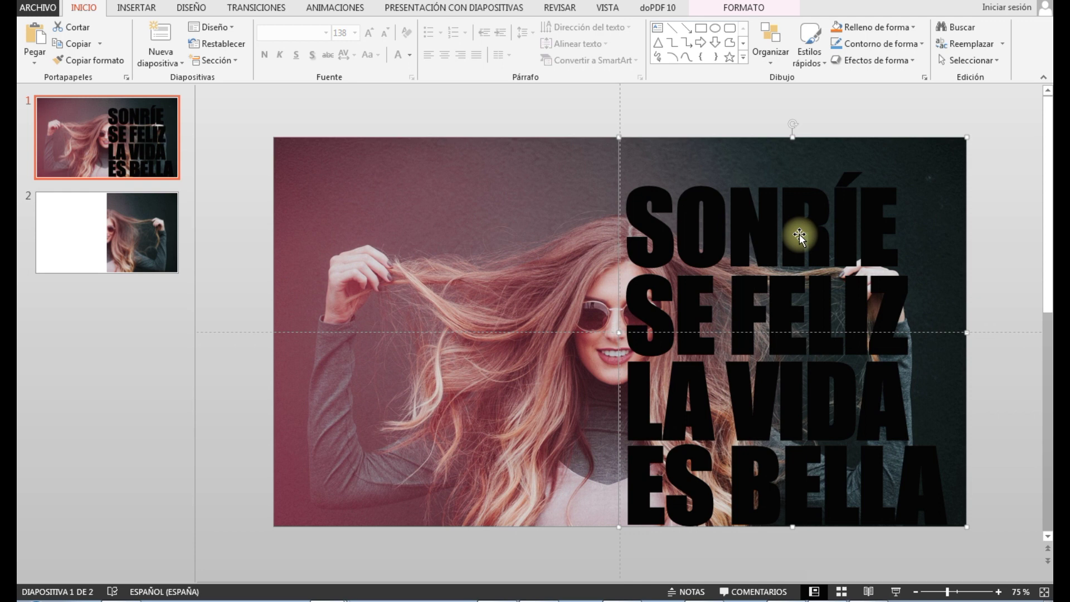
# - Intersect the photo with the merged words using Combinar formas > Intersecar
pyautogui.click(799, 236)
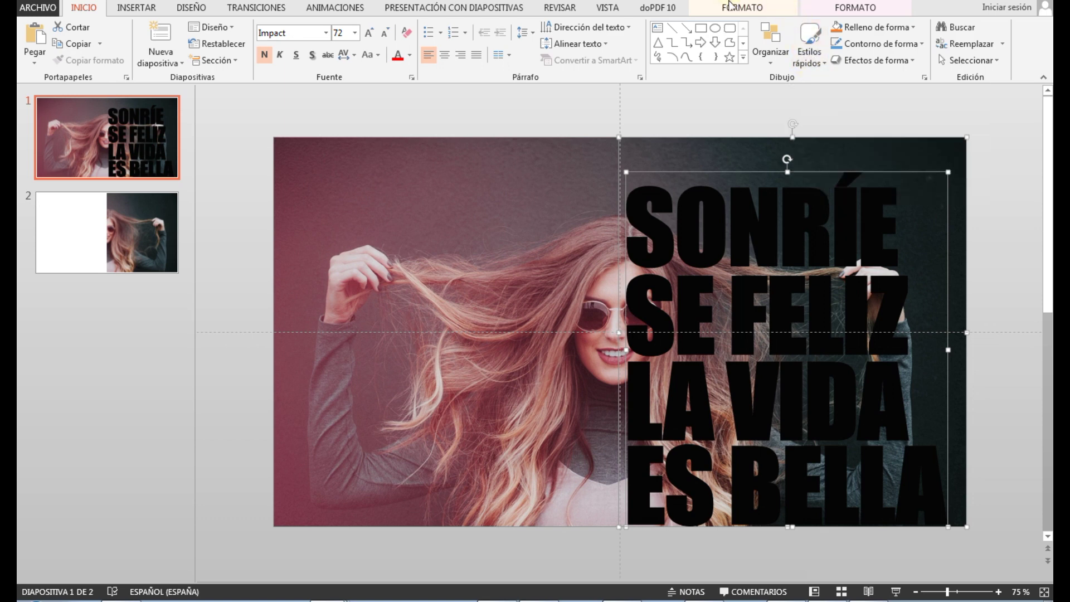
pyautogui.click(750, 9)
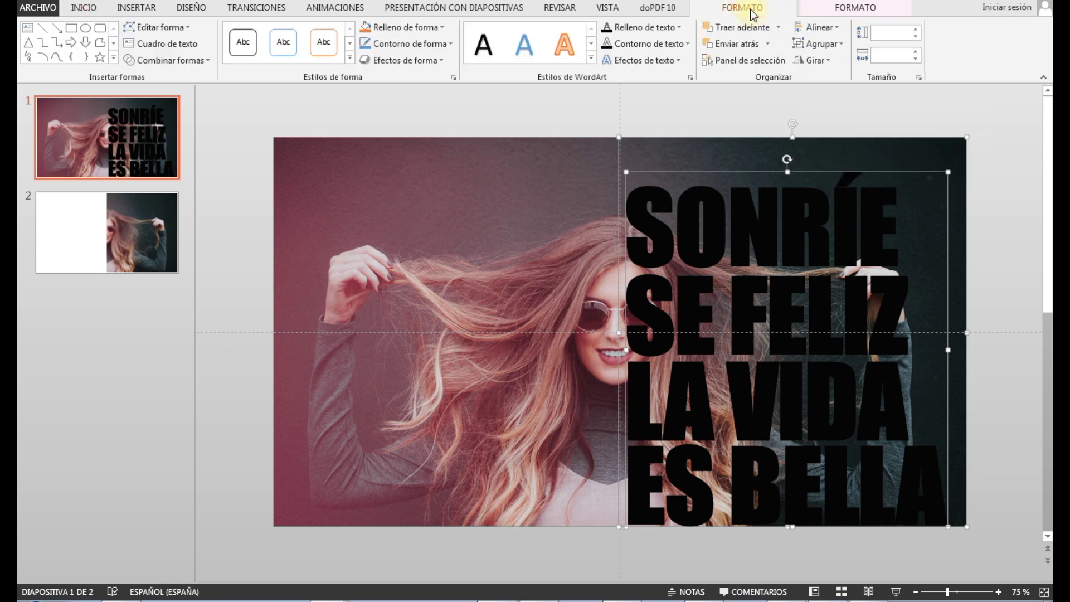
pyautogui.click(188, 65)
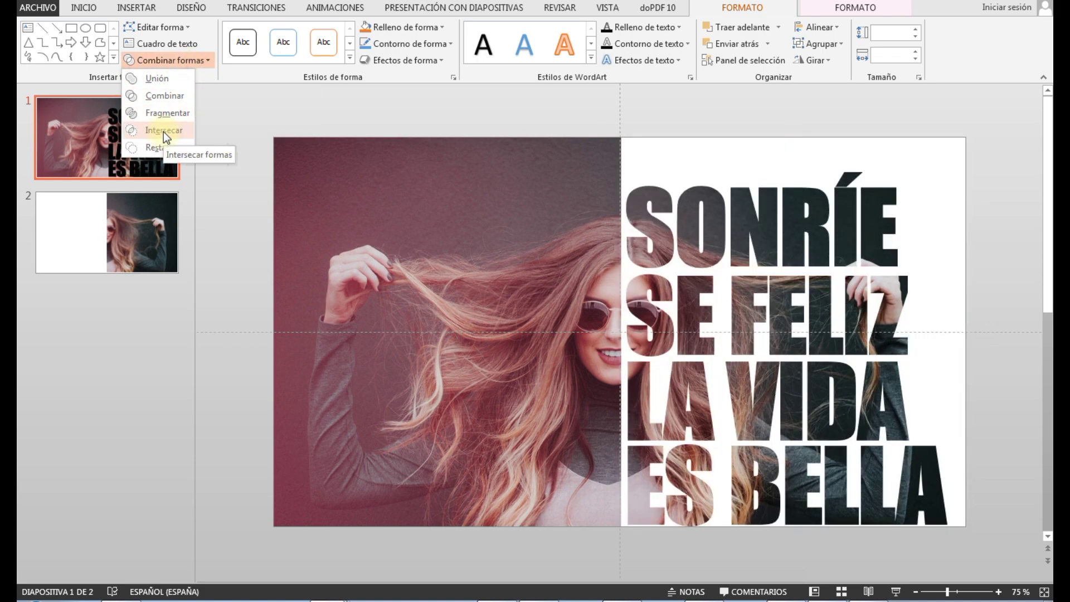
pyautogui.click(163, 132)
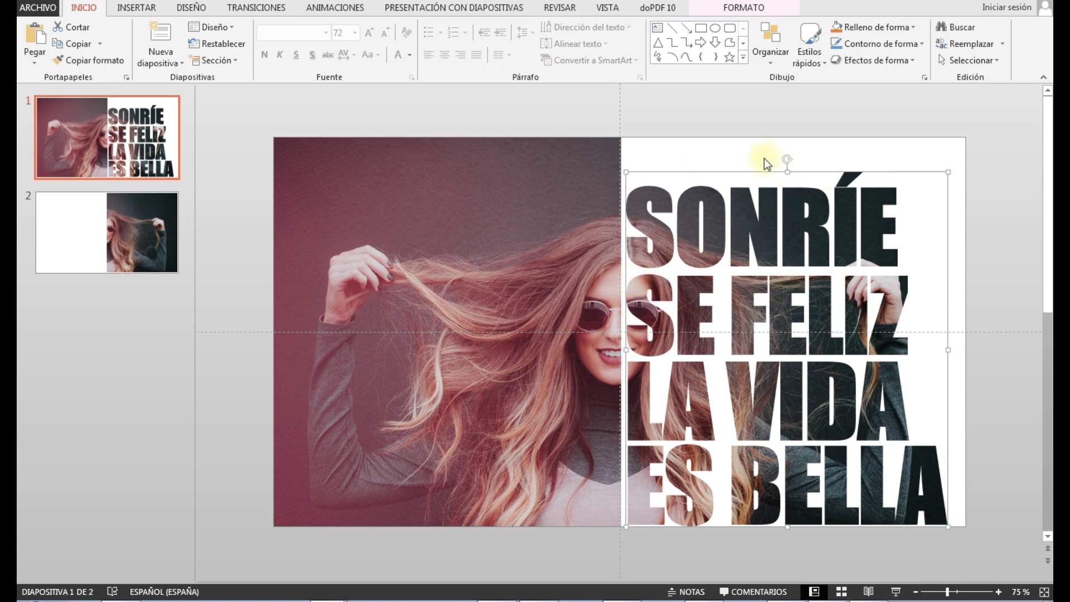
pyautogui.click(837, 150)
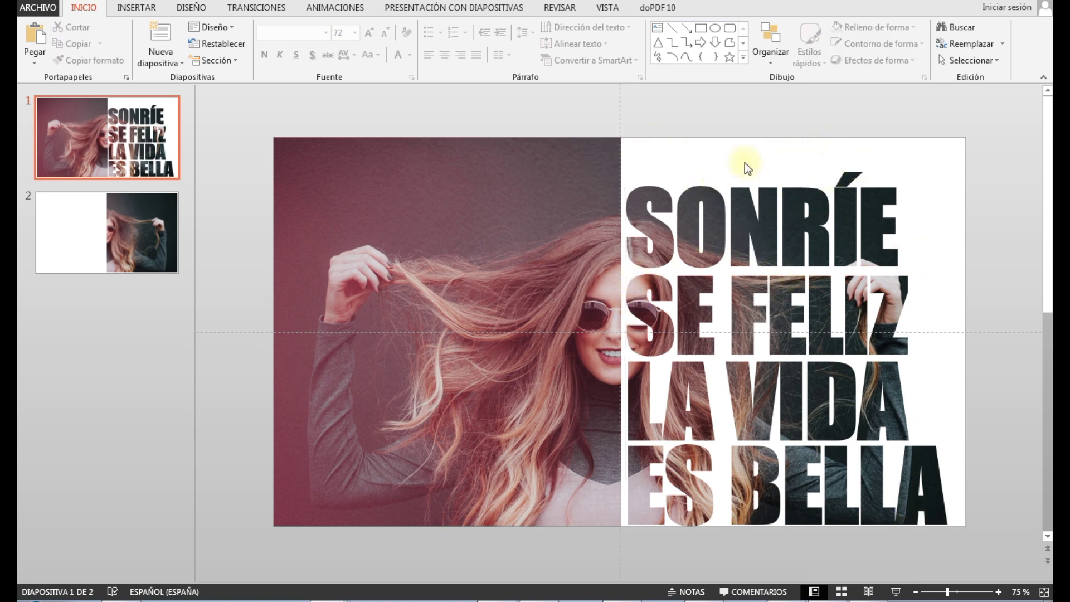
# - Set slide 1's background to a solid gold-yellow fill via Formato del fondo
pyautogui.rightClick(778, 149)
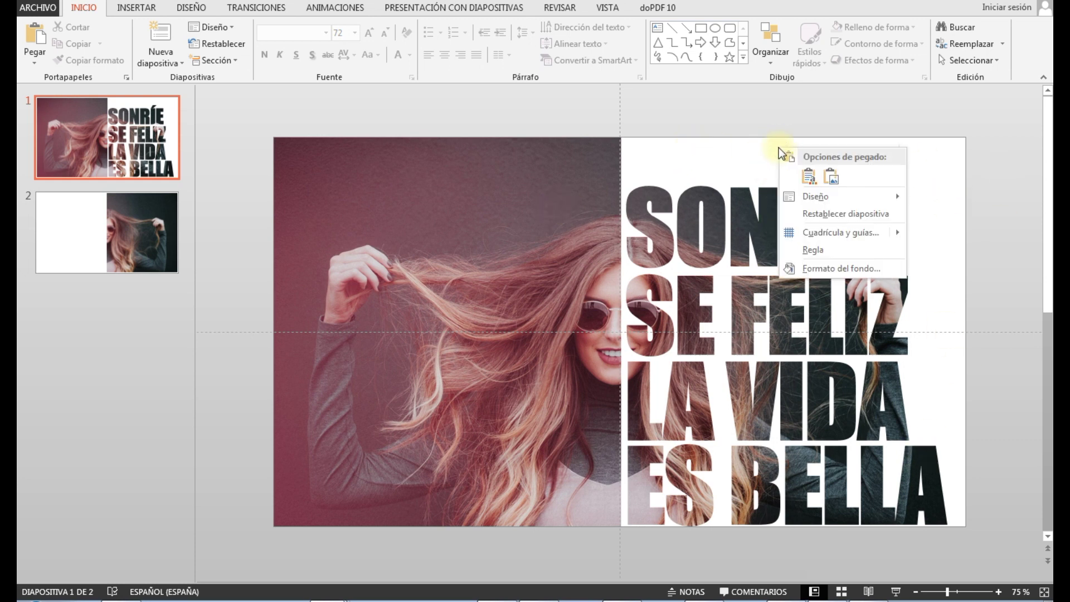
pyautogui.click(825, 272)
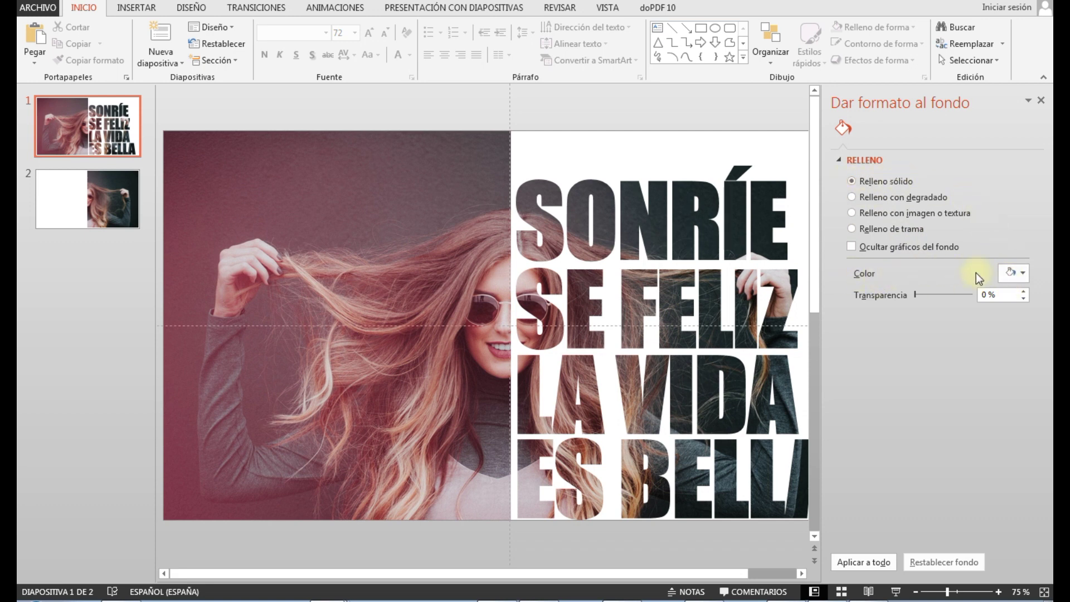
pyautogui.click(1012, 273)
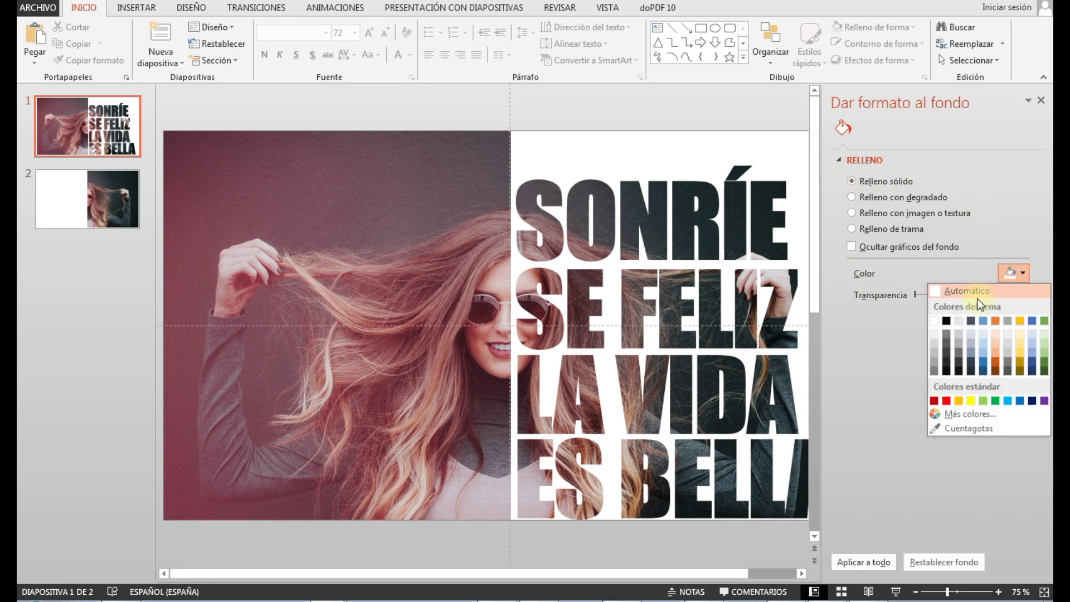
pyautogui.click(948, 319)
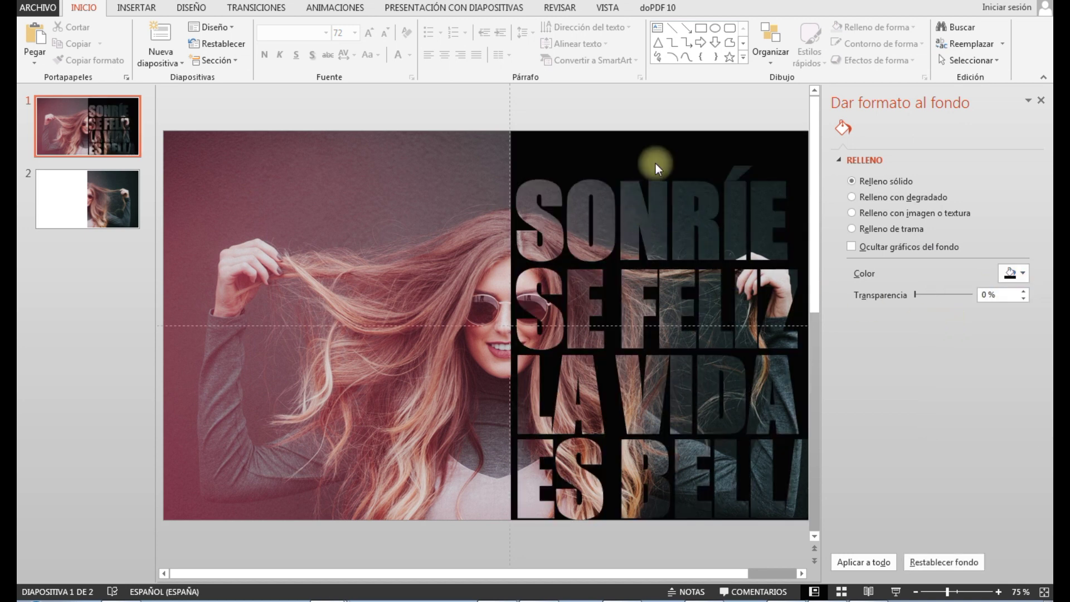
pyautogui.click(1018, 276)
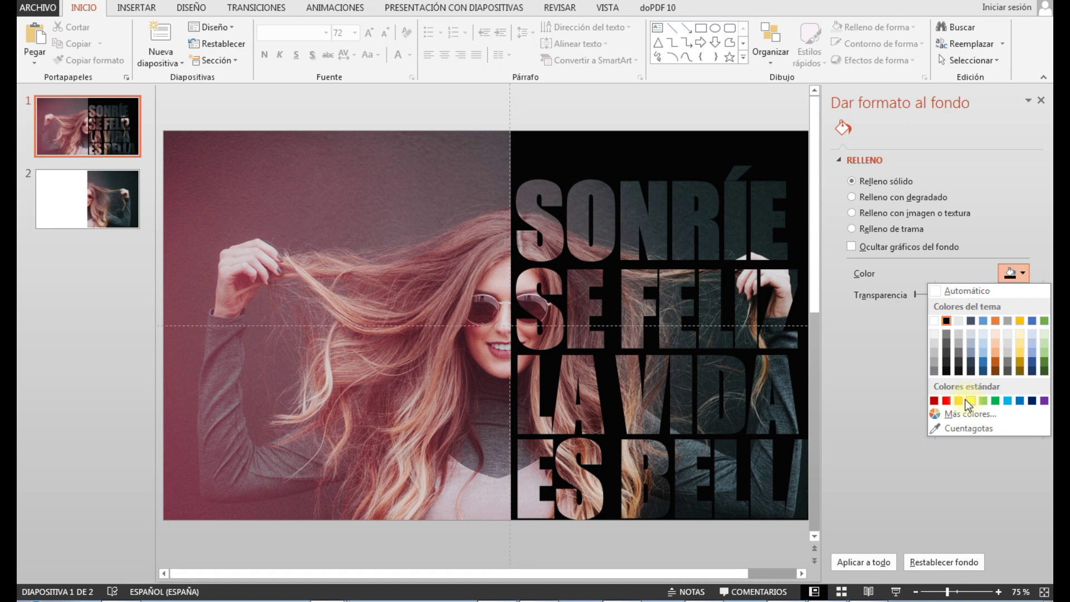
pyautogui.click(960, 401)
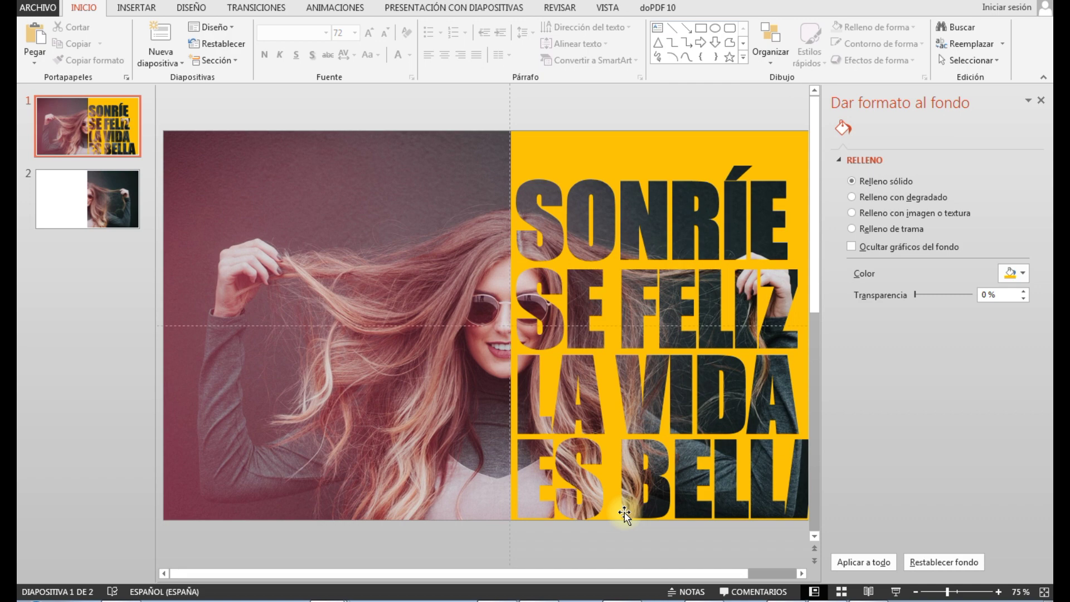
pyautogui.click(361, 554)
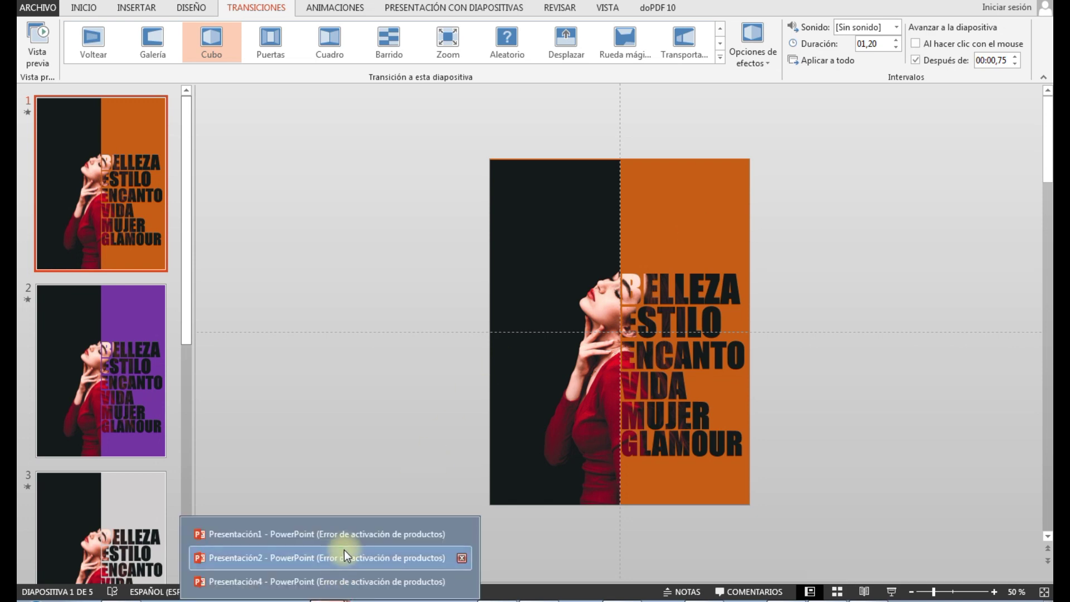
# - In the BELLEZA ESTILO ENCANTO deck, change the slide size to portrait Carta (216 x 279 mm)
pyautogui.click(343, 534)
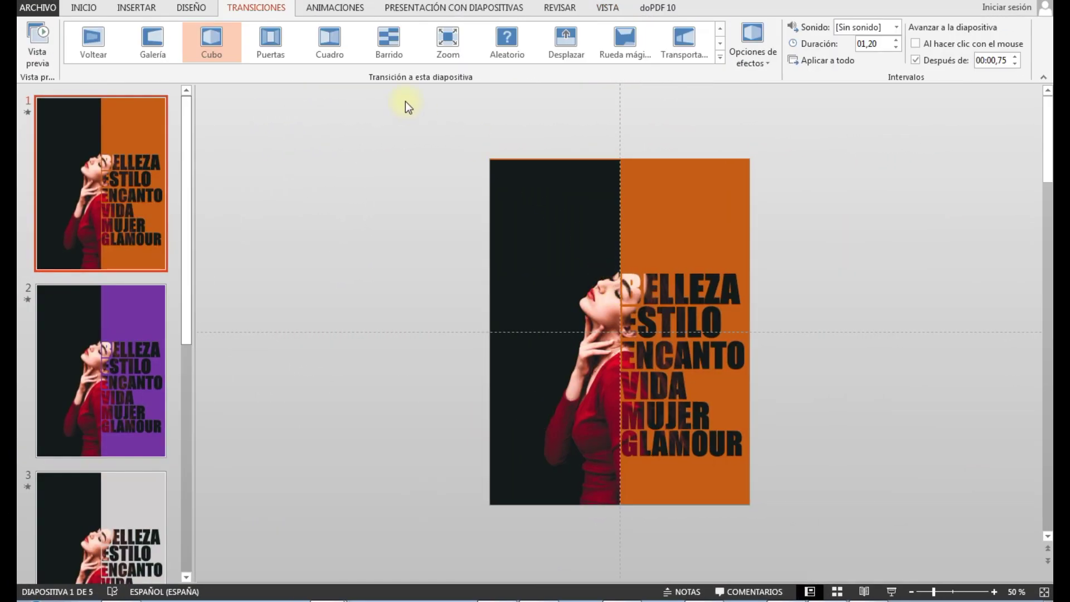
pyautogui.click(192, 8)
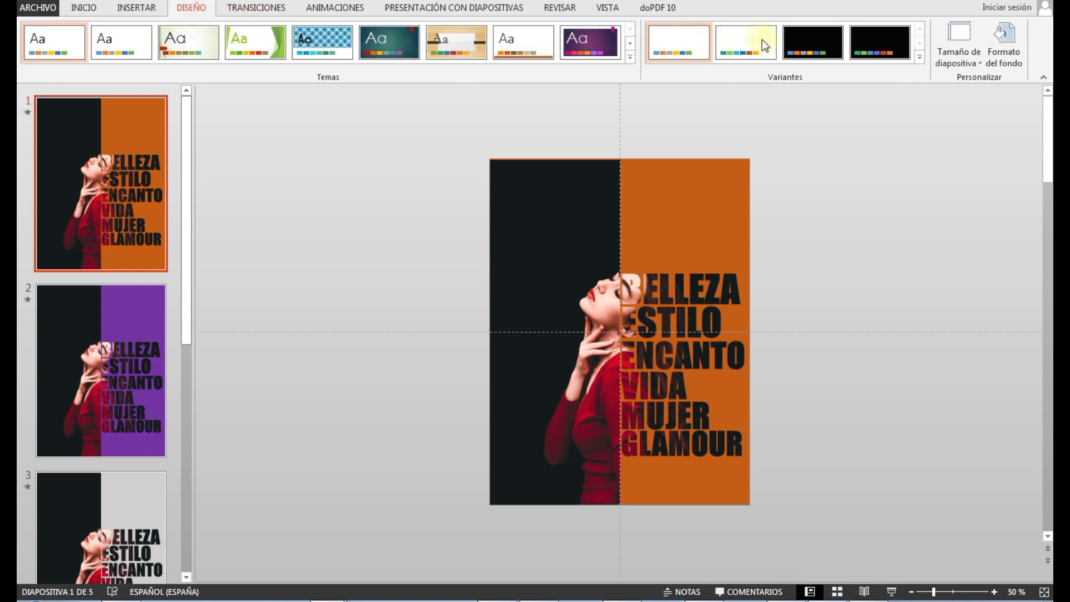
pyautogui.click(969, 53)
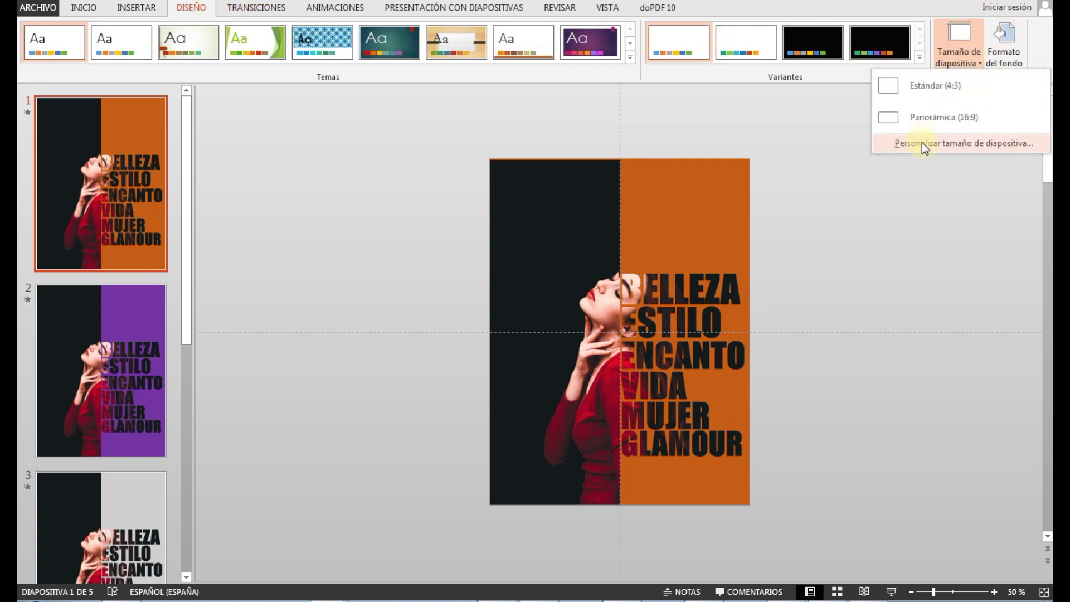
pyautogui.click(947, 146)
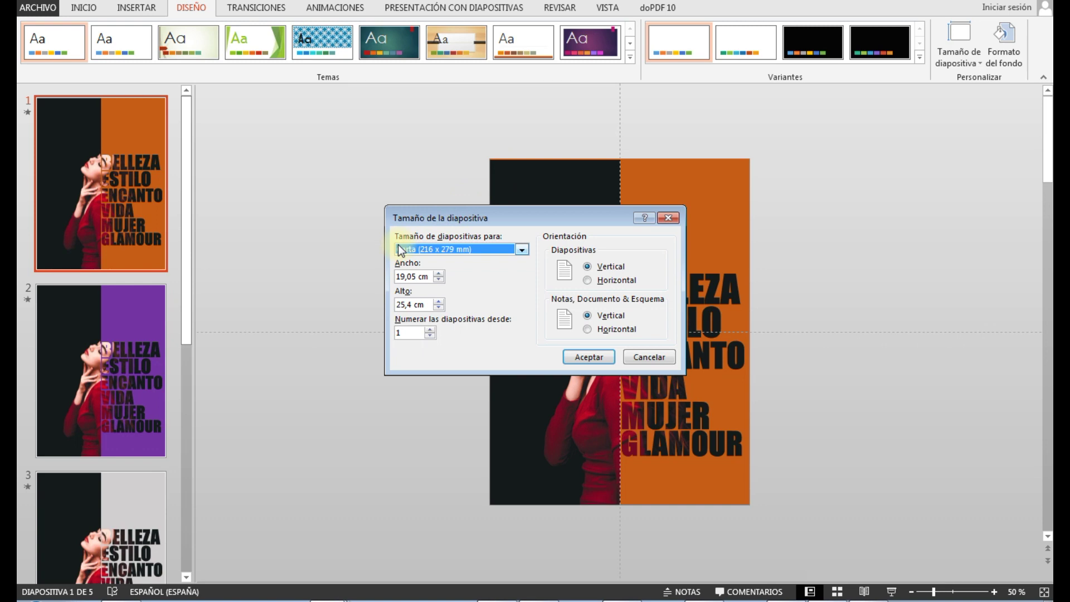
pyautogui.click(514, 248)
pyautogui.click(442, 278)
pyautogui.click(585, 355)
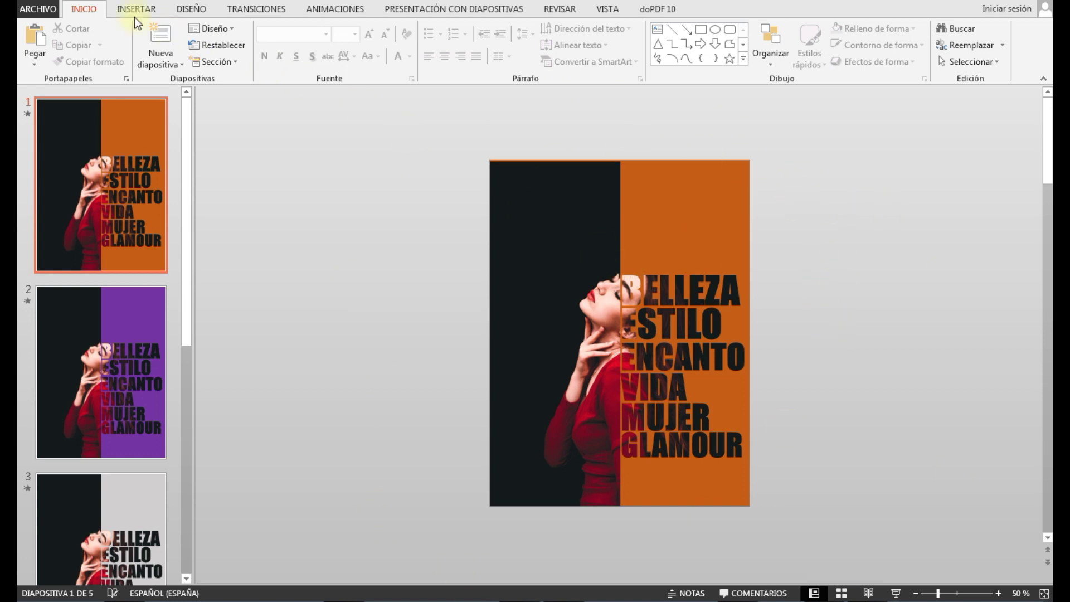
# - Save just the current slide as PNG image 'IMAGEN EN TEXTO' on the Escritorio, then view the desktop
pyautogui.click(39, 9)
pyautogui.click(62, 155)
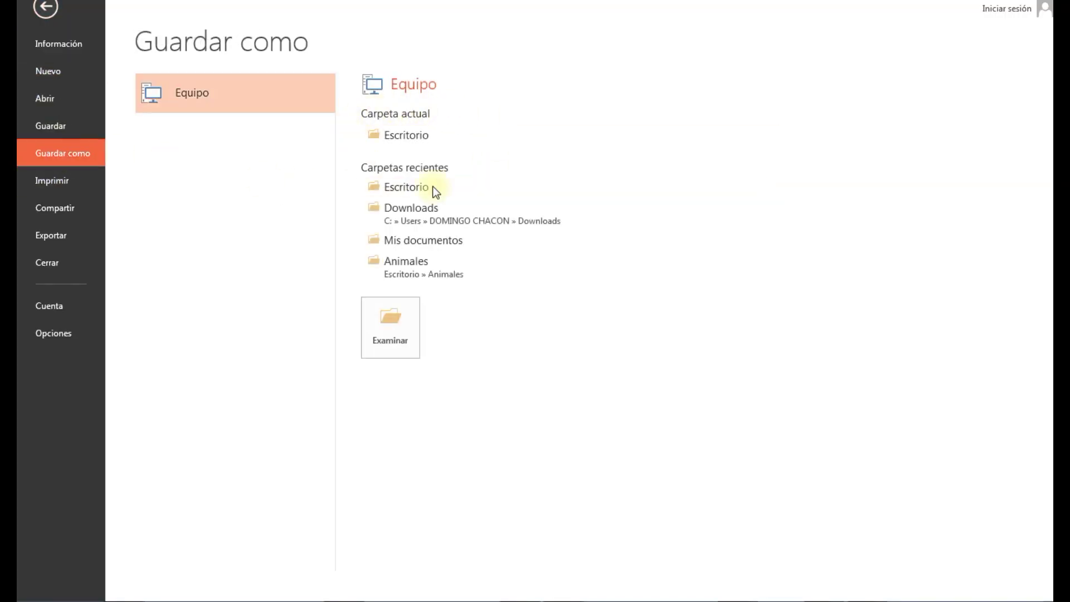
pyautogui.click(401, 135)
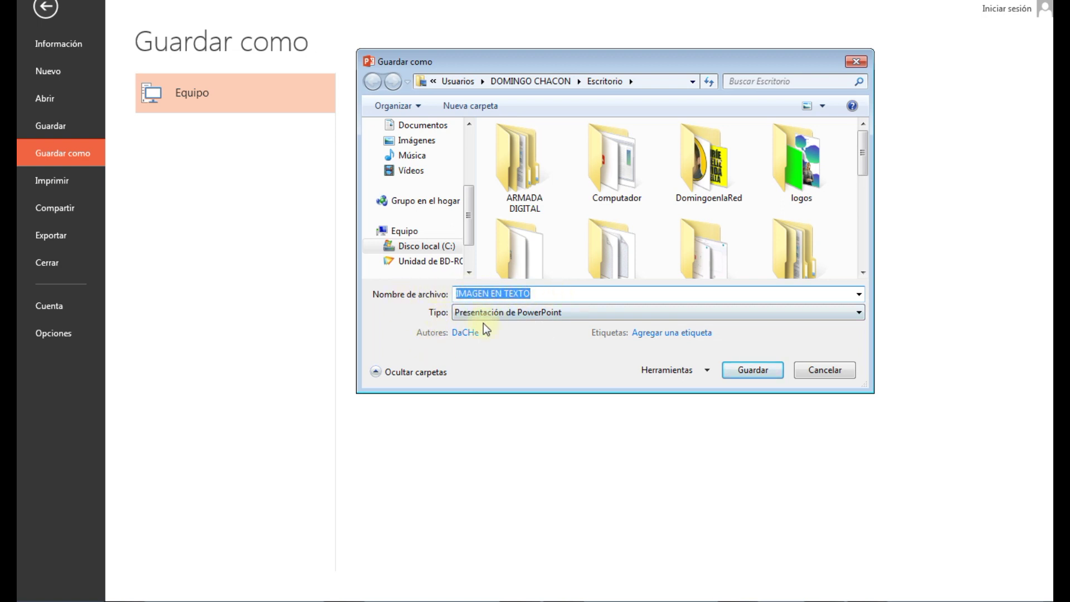
pyautogui.click(501, 314)
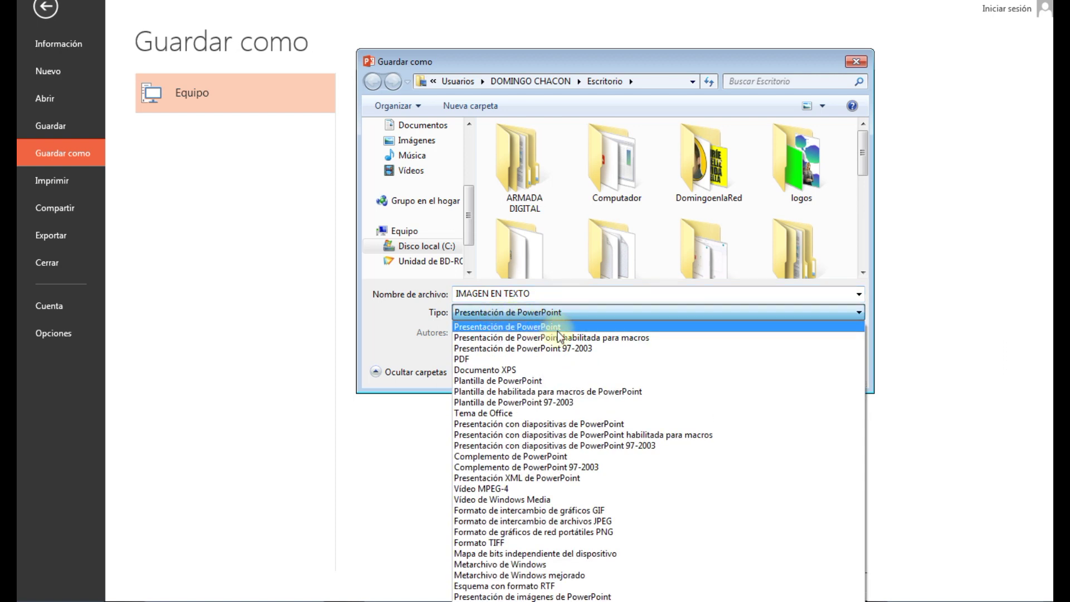
pyautogui.click(574, 531)
pyautogui.click(757, 371)
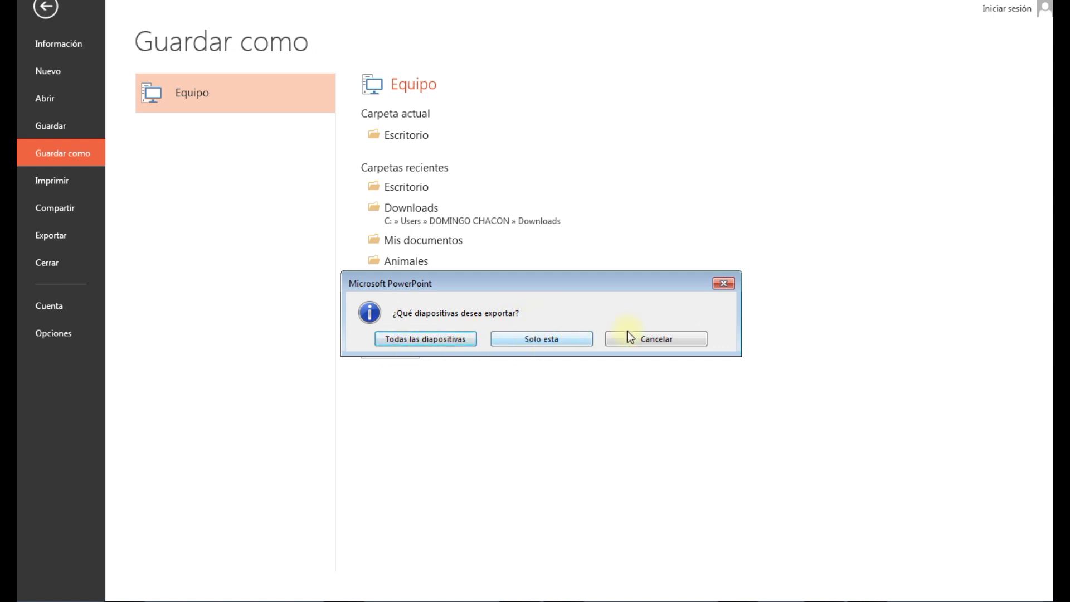
pyautogui.click(545, 336)
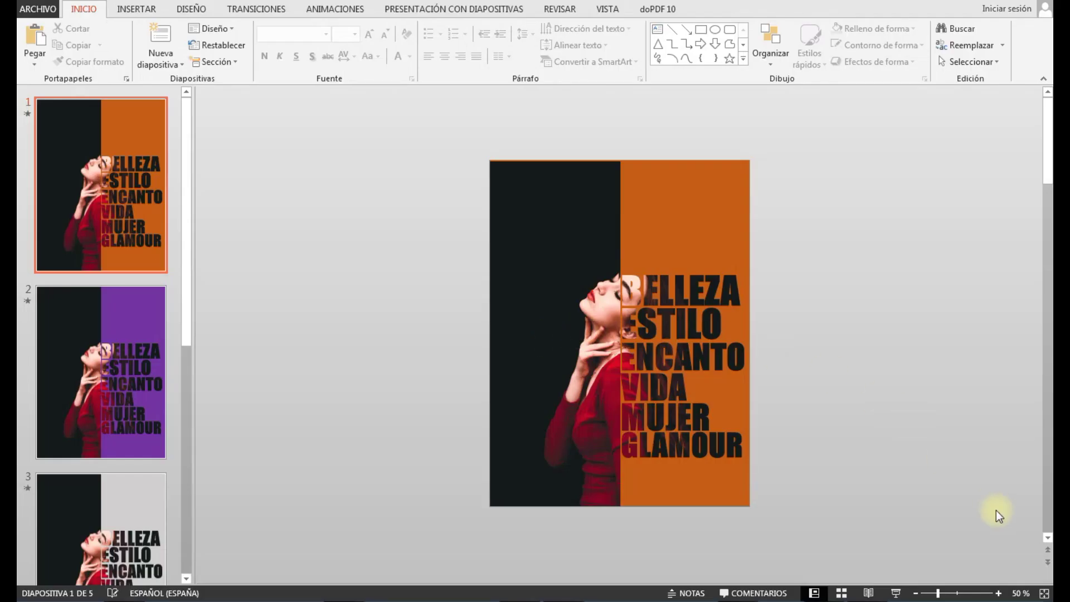
pyautogui.press('super+d')
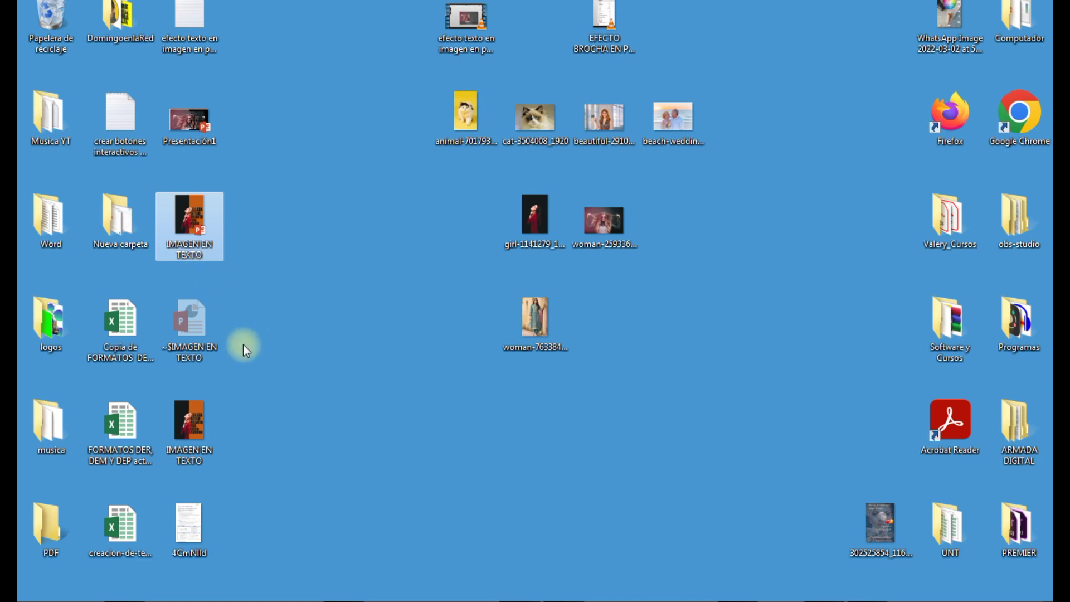
pyautogui.click(191, 229)
pyautogui.moveTo(191, 228); pyautogui.dragTo(608, 338)
pyautogui.click(609, 338)
pyautogui.doubleClick(606, 333)
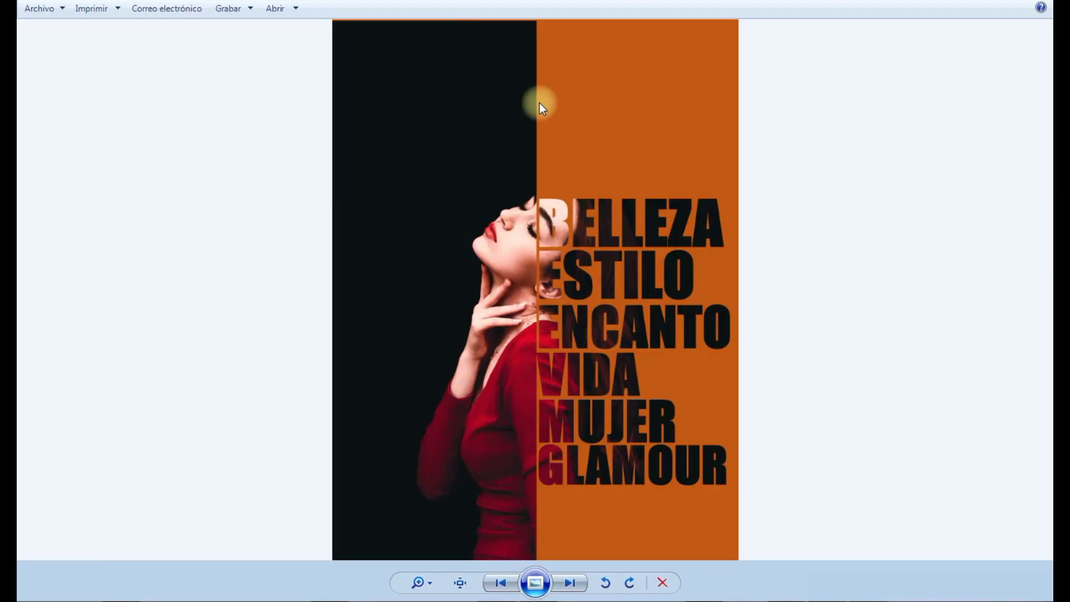